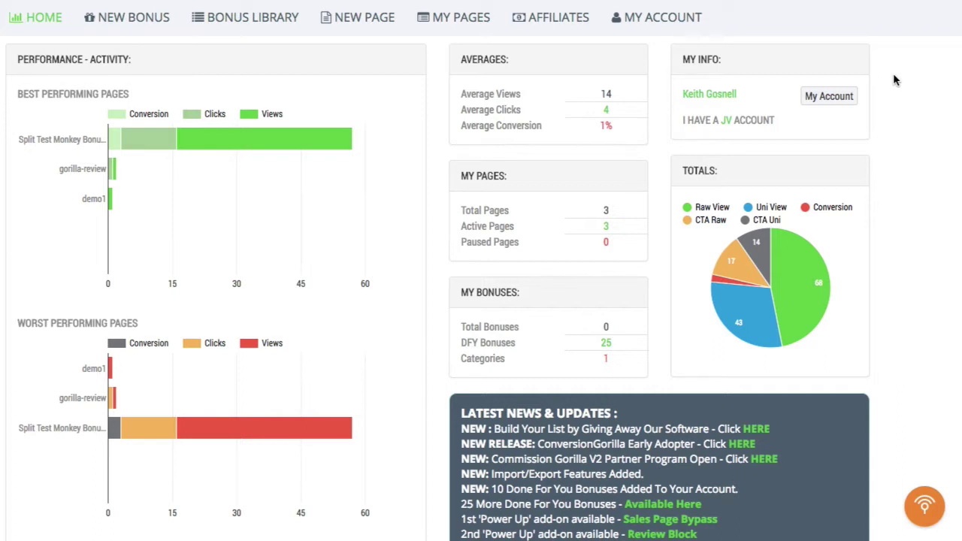
Open the bonus library and browse the full list of done-for-you bonuses.
click(236, 24)
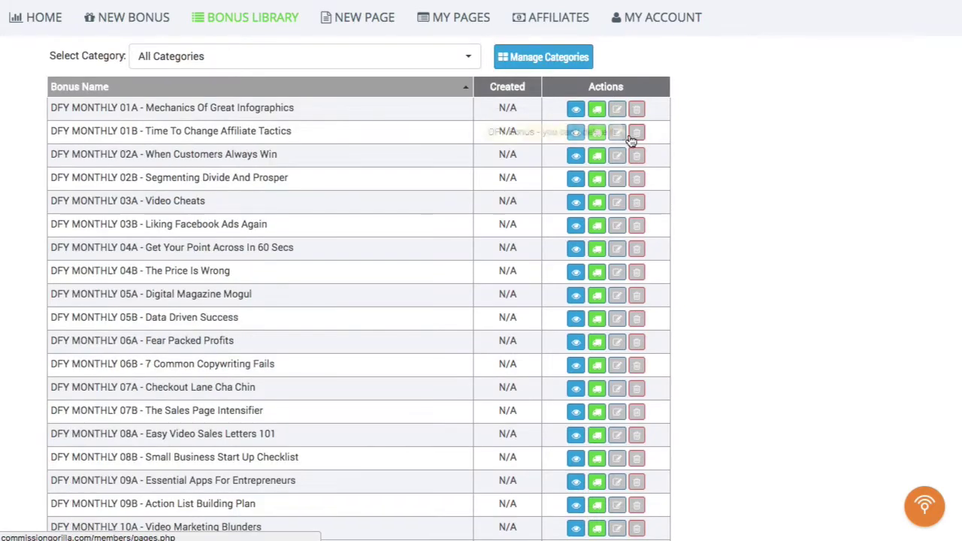
scroll(489, 226, down, 8)
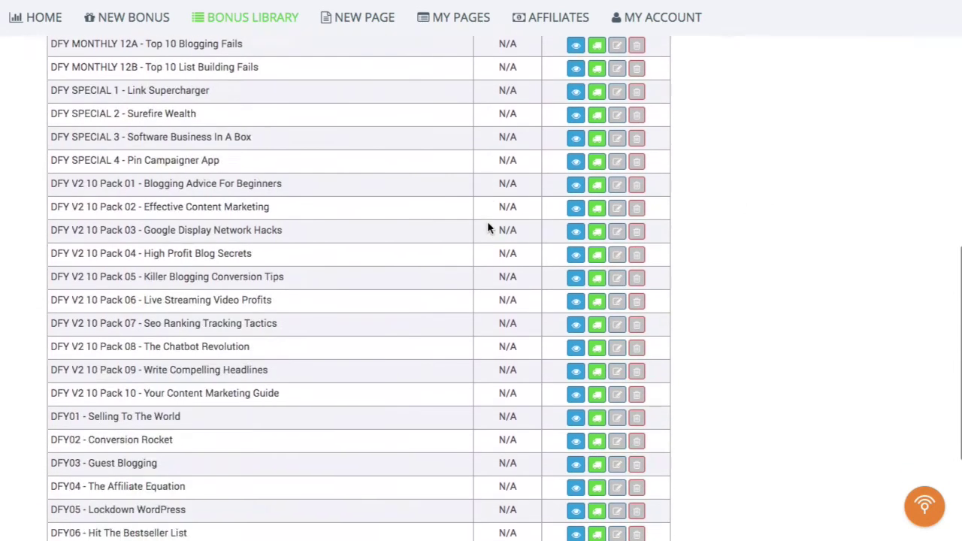
scroll(488, 225, down, 7)
scroll(488, 225, up, 15)
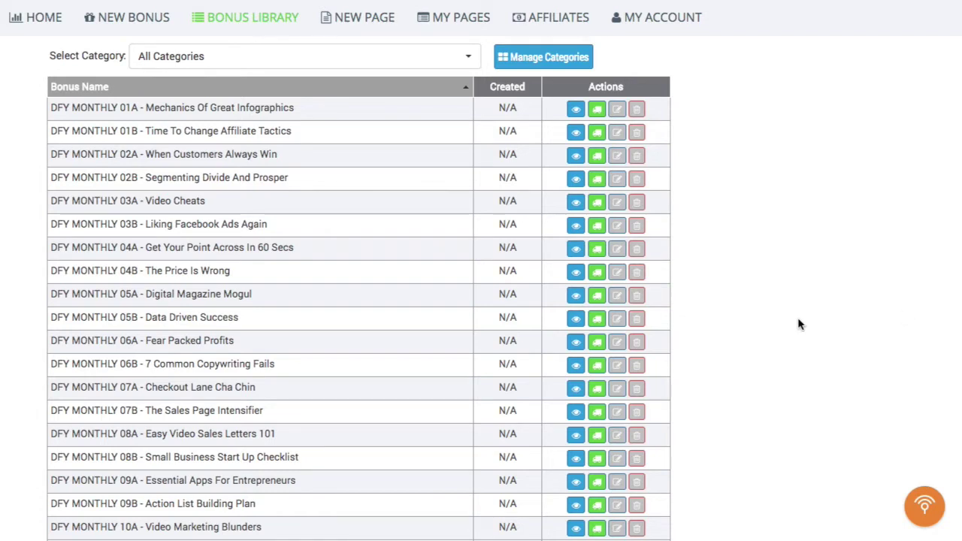
scroll(799, 324, down, 1)
scroll(799, 325, up, 1)
Preview the bonus block and the delivery block of the DFY MONTHLY 01A - Mechanics Of Great Infographics bonus.
click(576, 113)
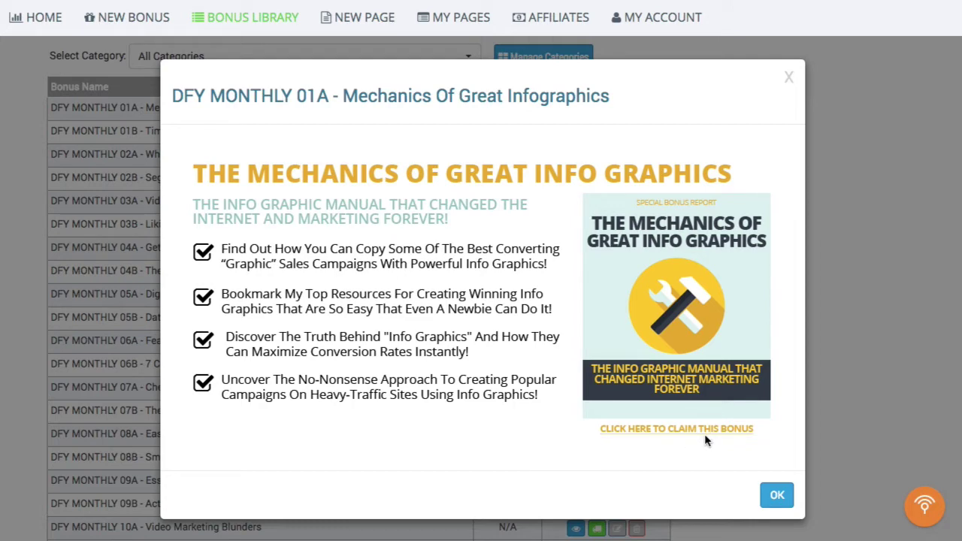
click(777, 495)
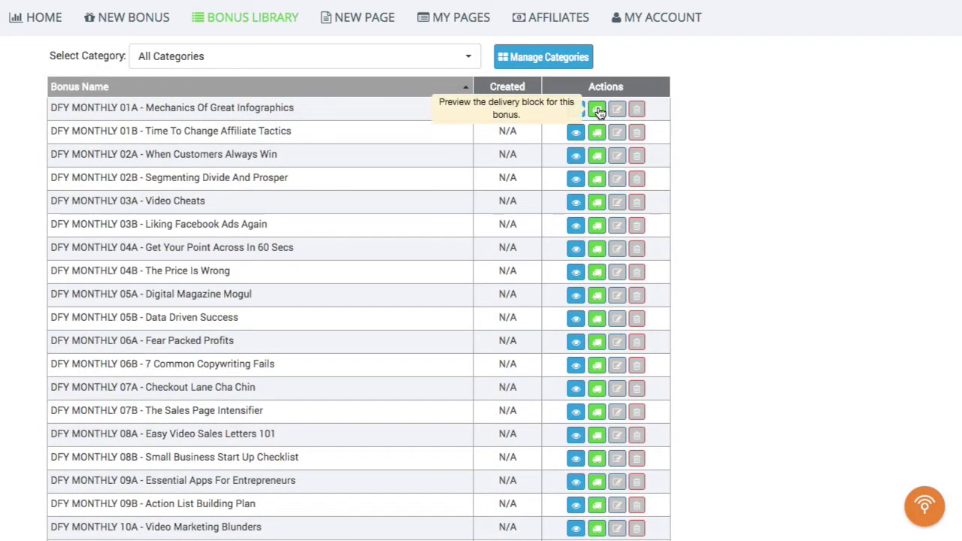
click(597, 110)
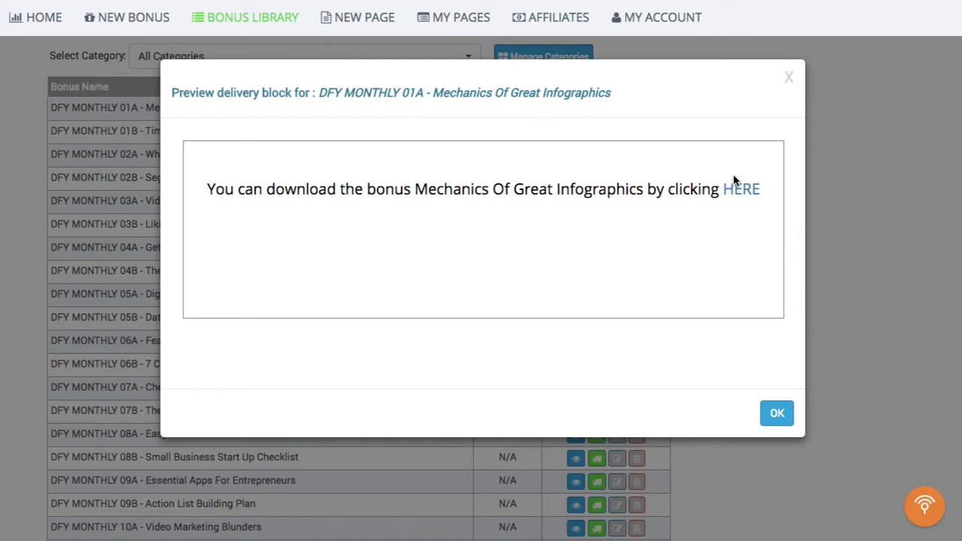
click(790, 78)
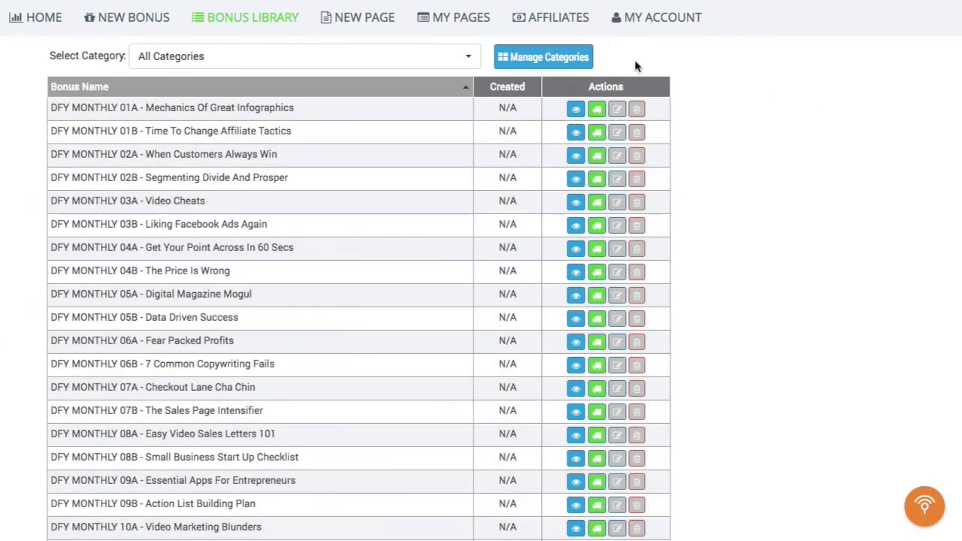
Review the layout styles offered for a new bonus block, and cancel without choosing one.
click(145, 16)
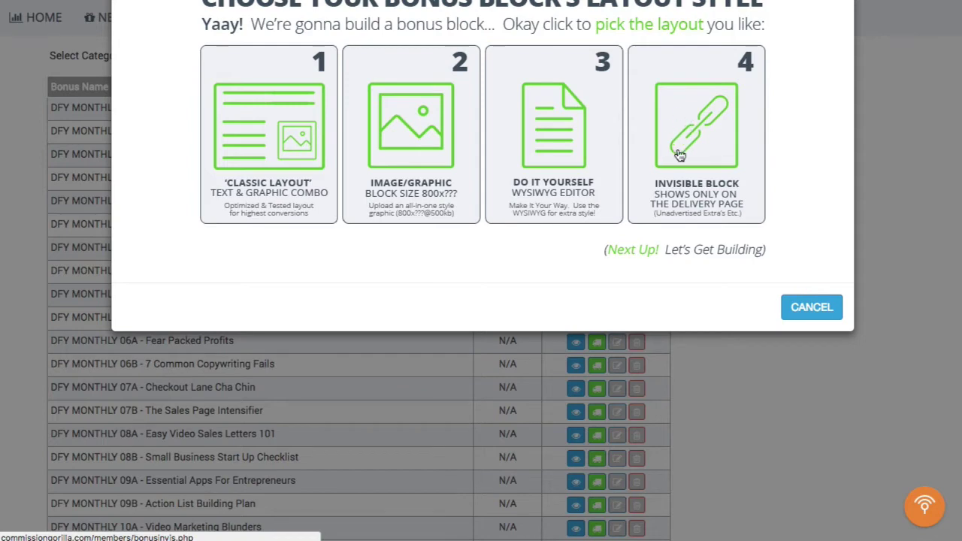
click(801, 315)
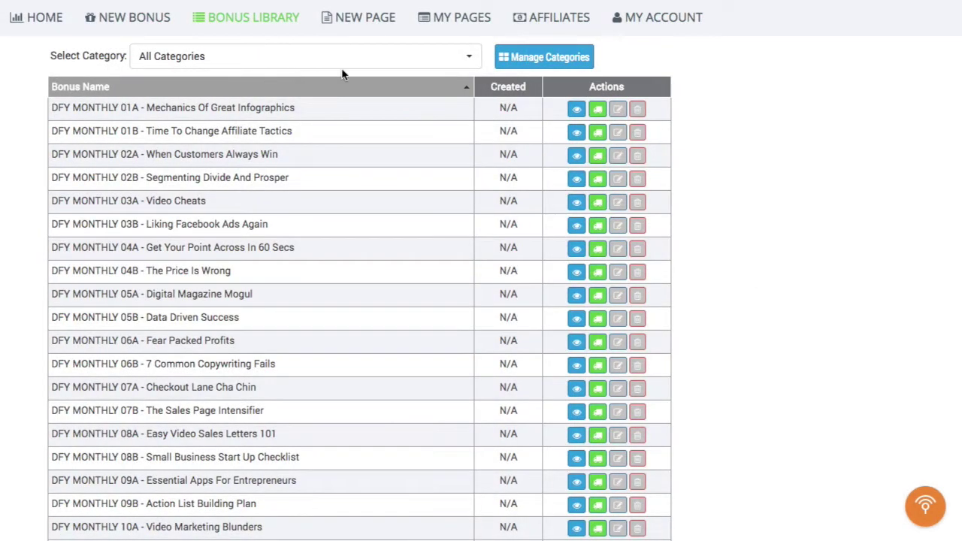
Clone the built-in BEST PRACTICES TEMPLATE as a new page and dismiss the temporary name notice.
click(448, 21)
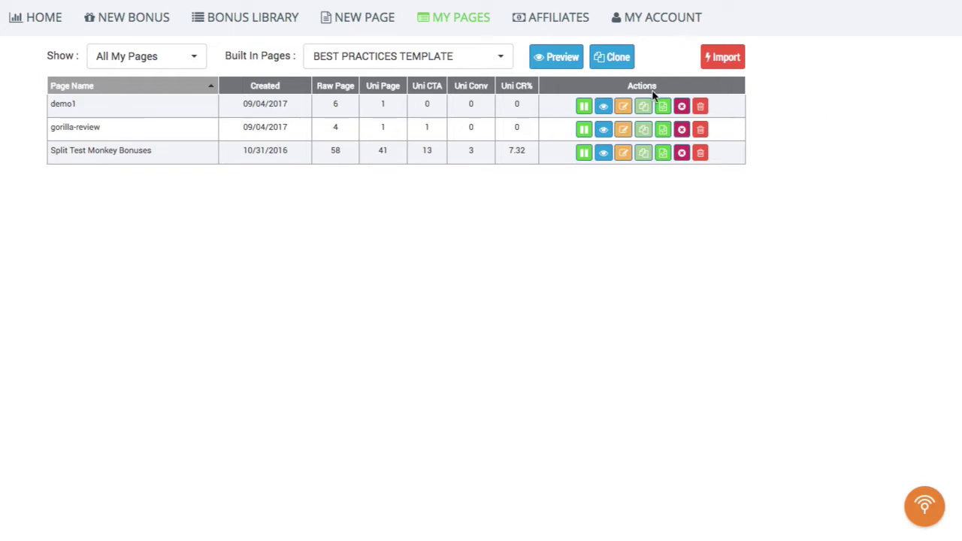
click(494, 60)
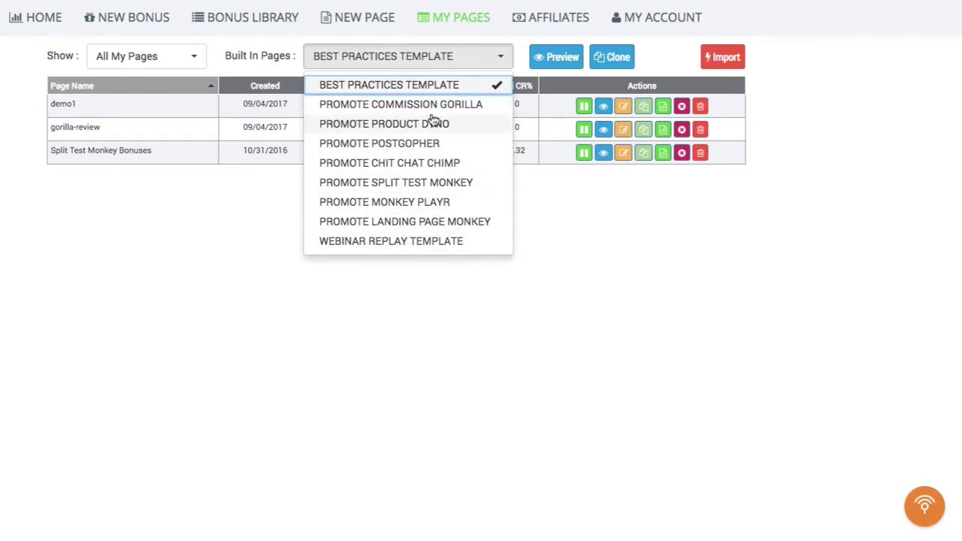
click(502, 89)
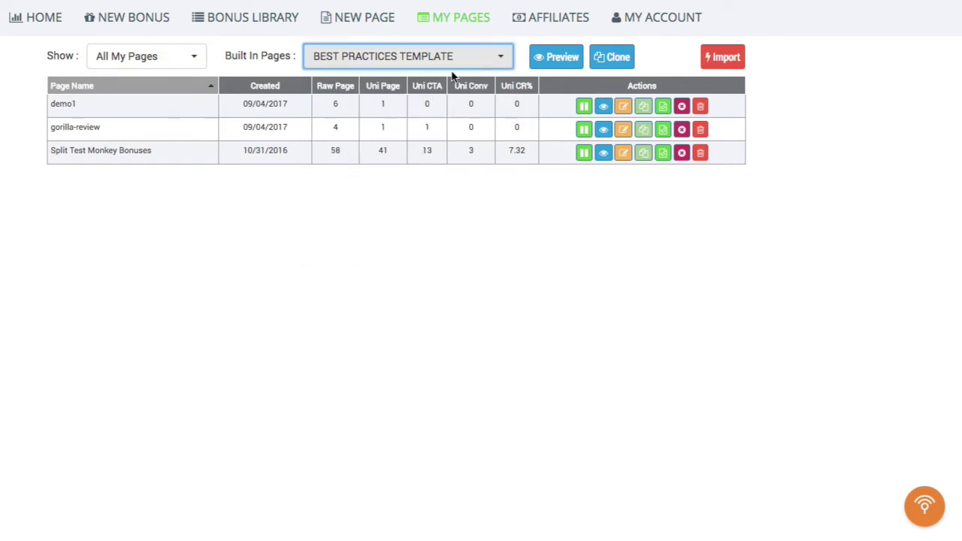
click(615, 63)
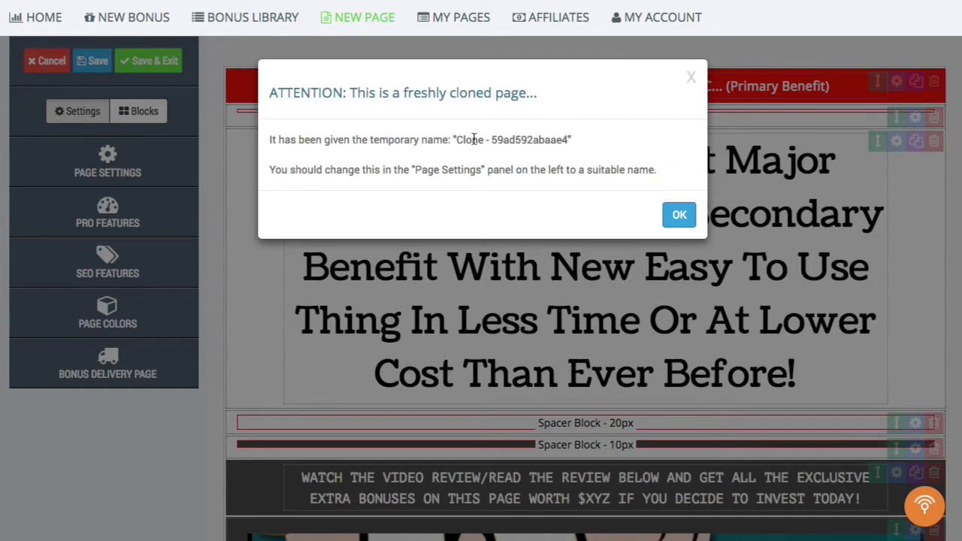
drag(456, 140, 559, 141)
click(671, 214)
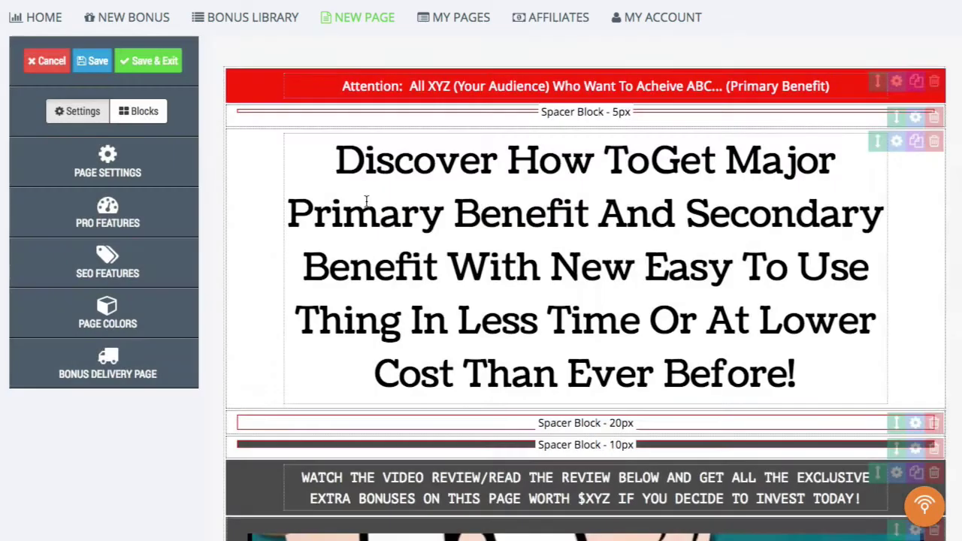
Look through the cloned page's headline, video, bonus and call-to-action blocks from start to end.
scroll(444, 172, down, 15)
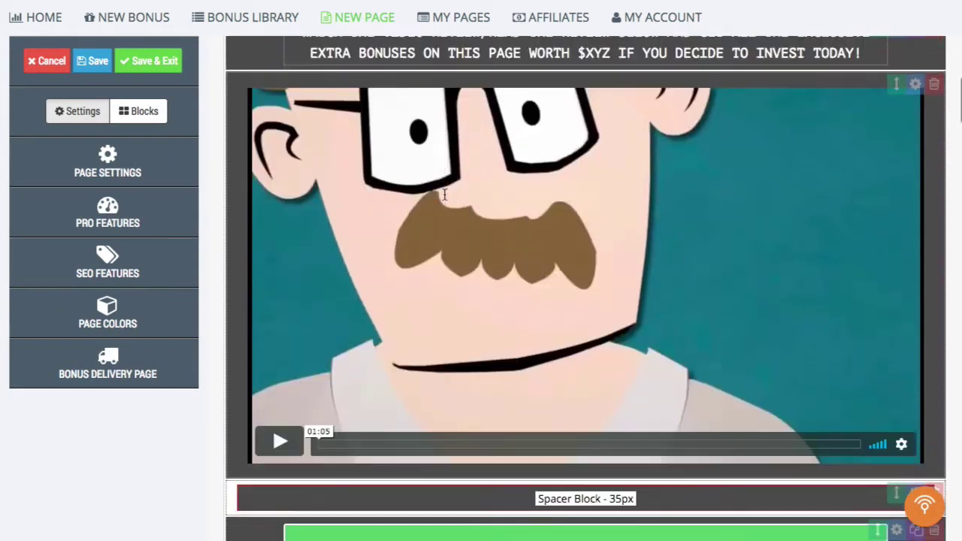
scroll(445, 195, down, 20)
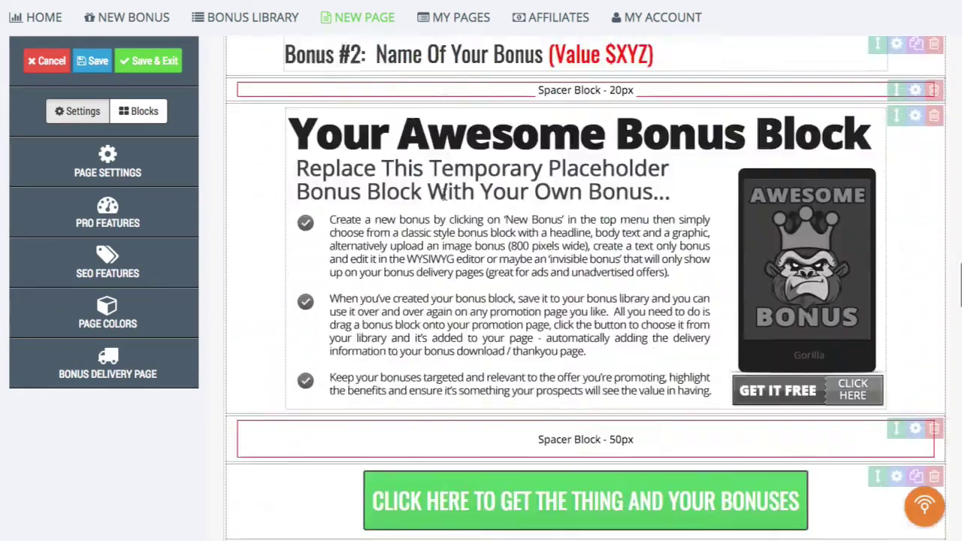
scroll(444, 195, down, 10)
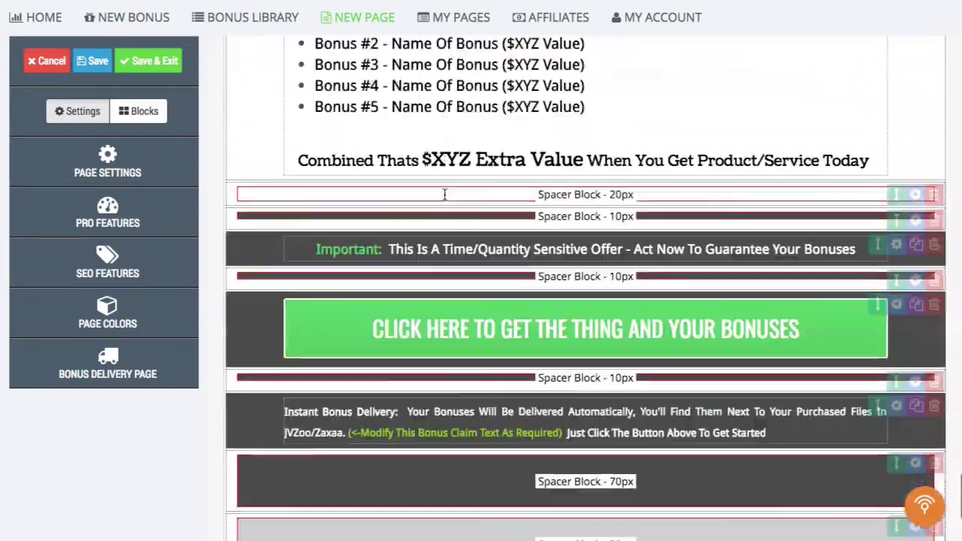
scroll(444, 195, up, 20)
scroll(445, 195, up, 15)
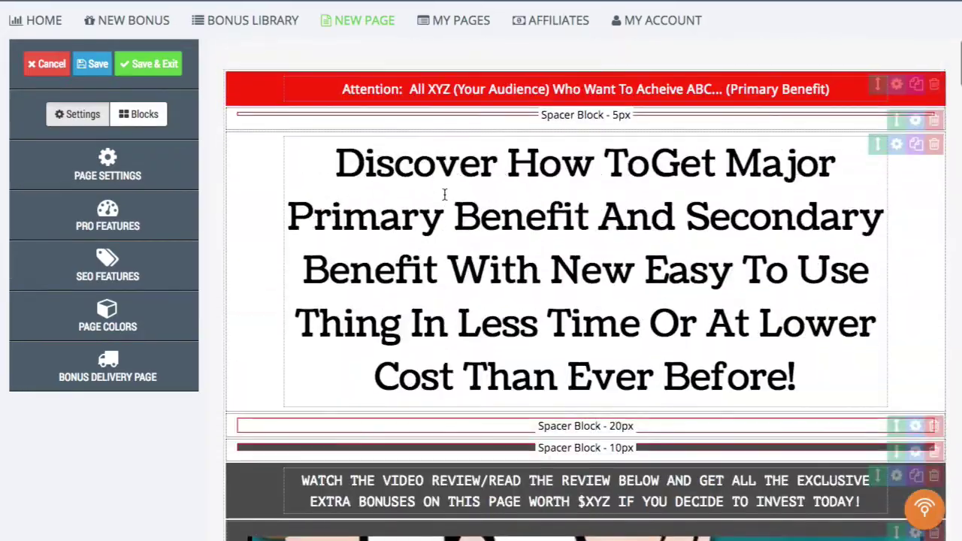
Name the cloned bonus page demo2 and make its affiliate link open in a new window.
click(113, 162)
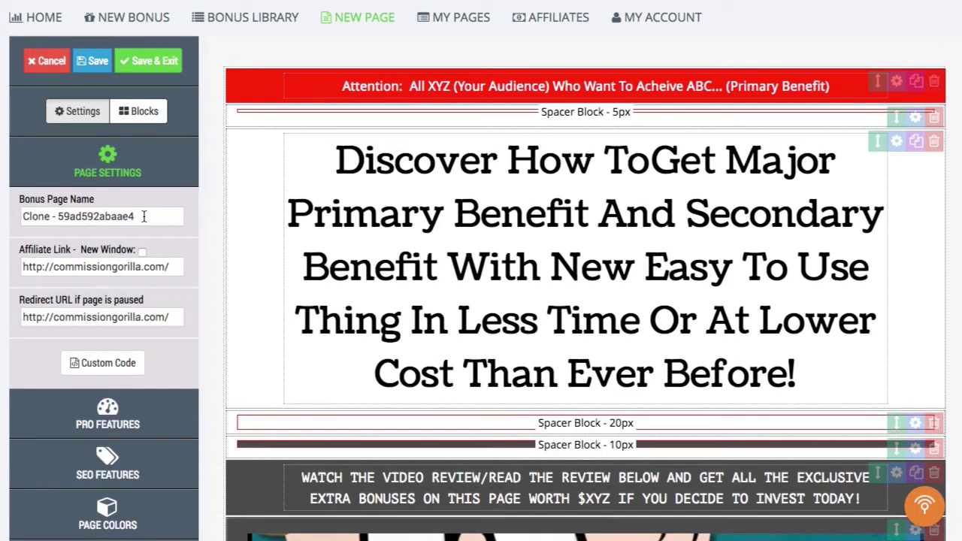
drag(144, 216, 7, 220)
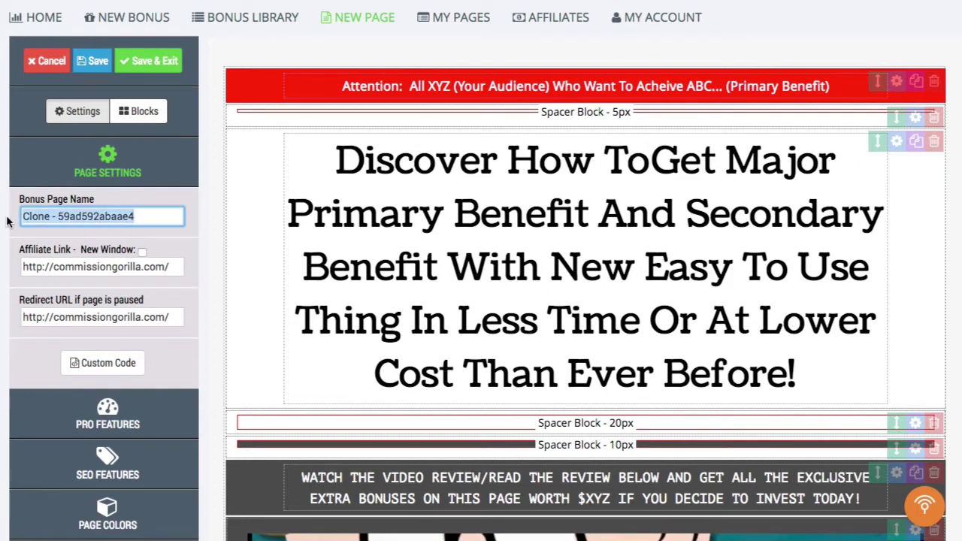
text(demo)
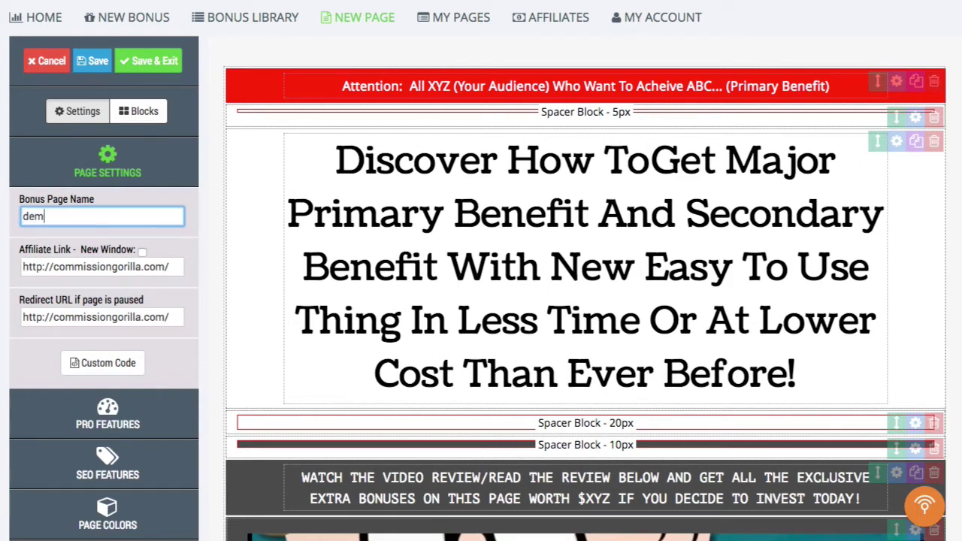
text(2)
scroll(494, 287, down, 10)
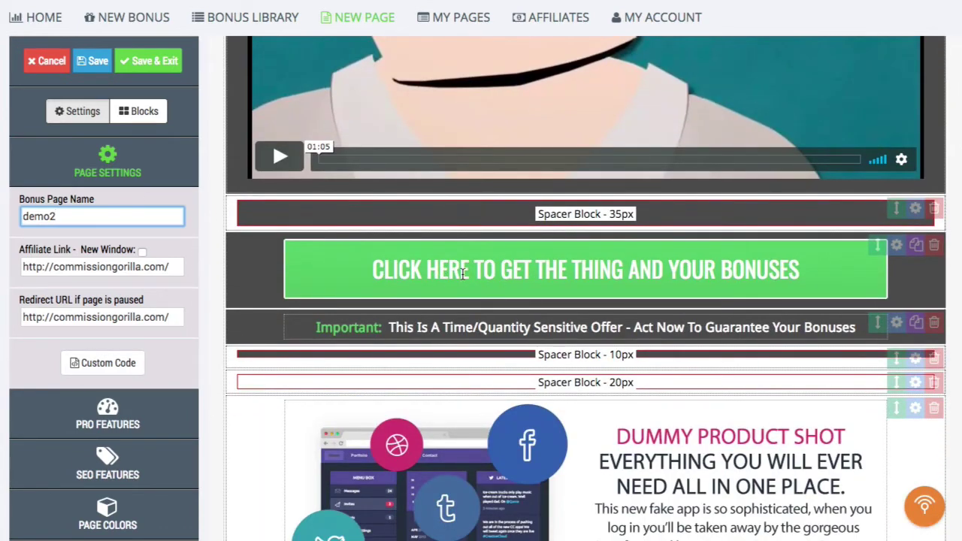
click(142, 251)
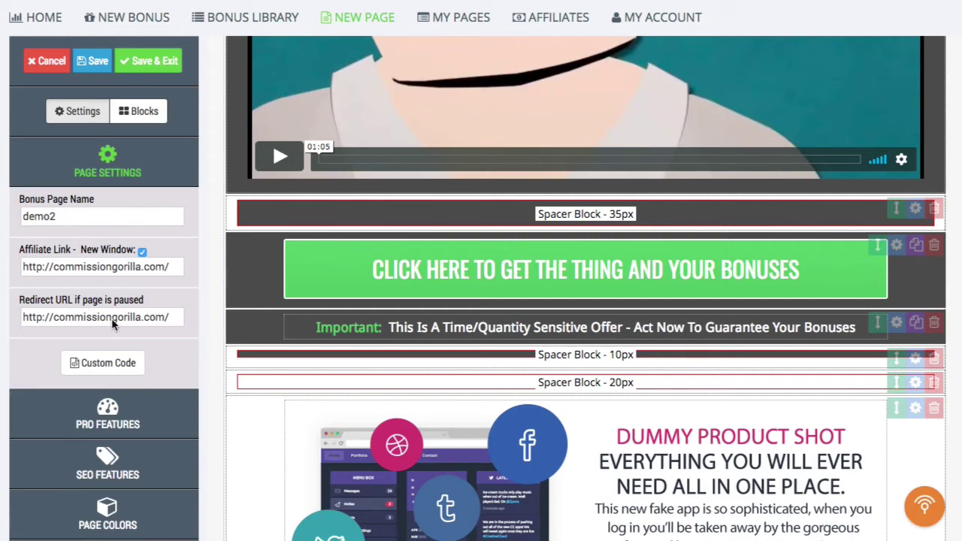
Check the page's custom code fields for the head and body sections, and close the page settings.
click(105, 362)
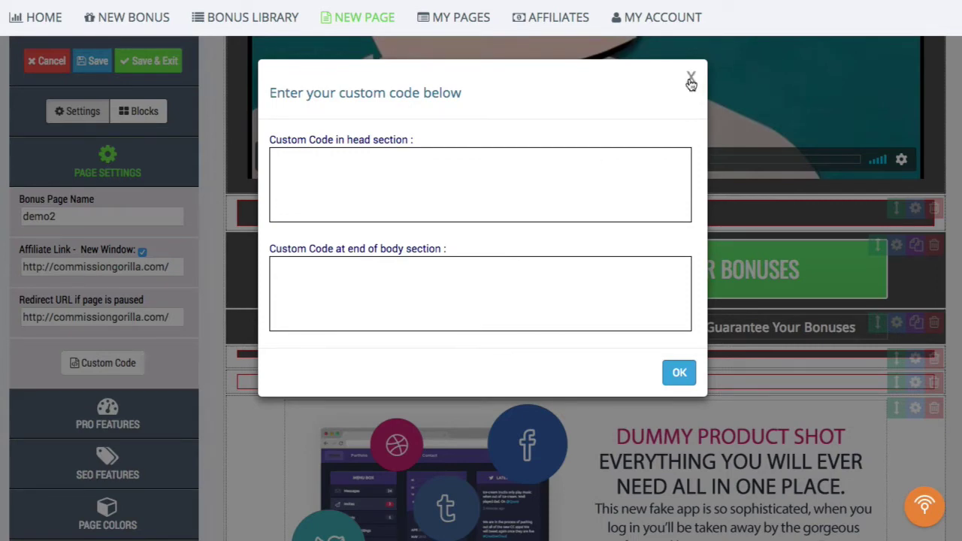
click(691, 79)
click(103, 172)
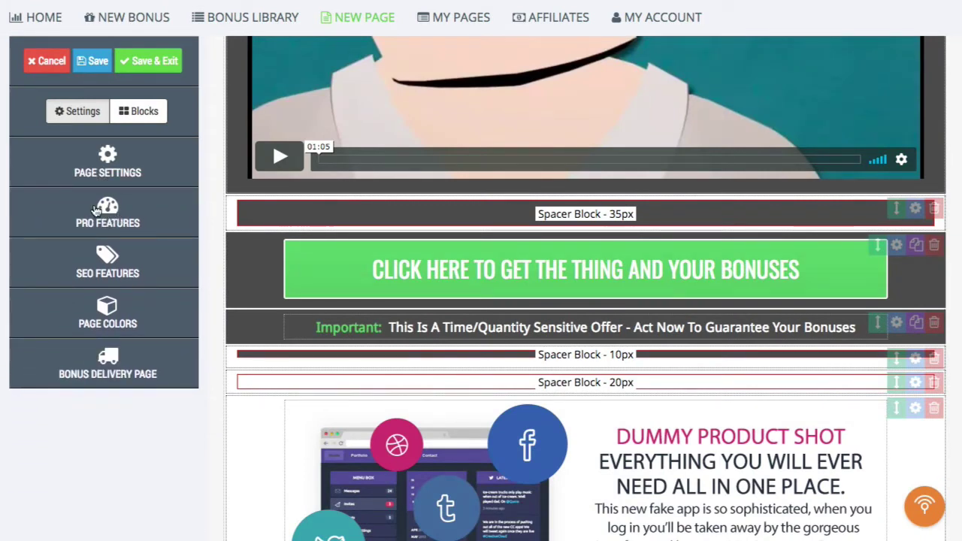
Review the page's pro features: attention bar, exit redirect and countdown timer.
click(96, 209)
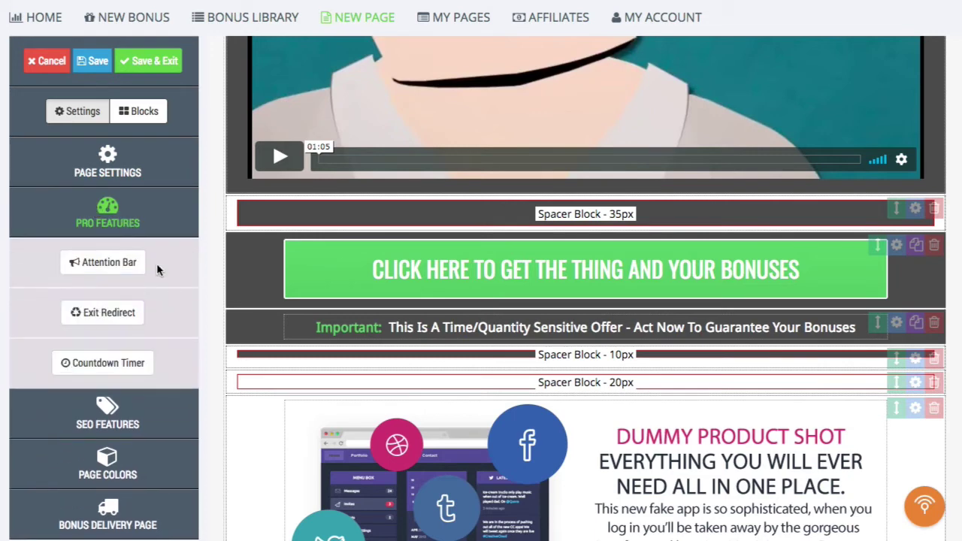
scroll(156, 269, down, 1)
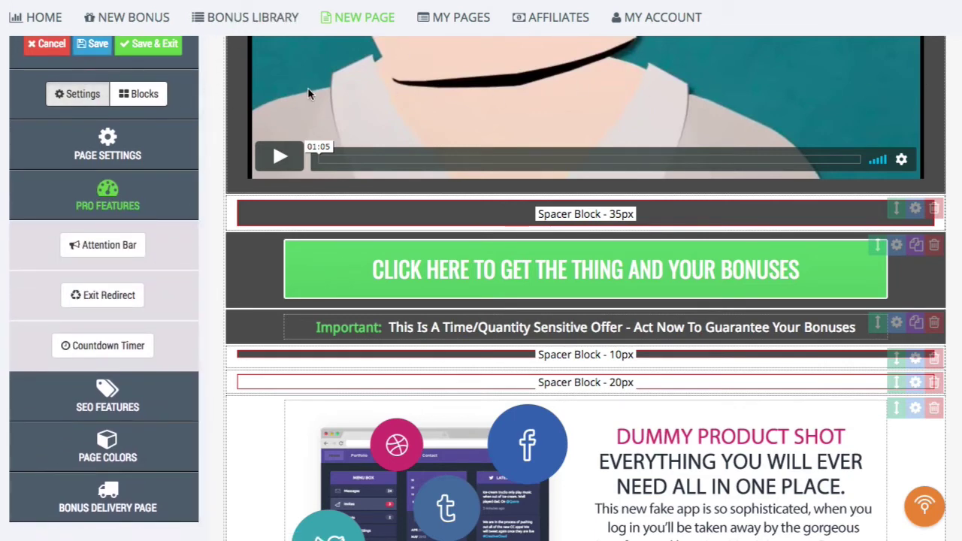
scroll(399, 129, up, 10)
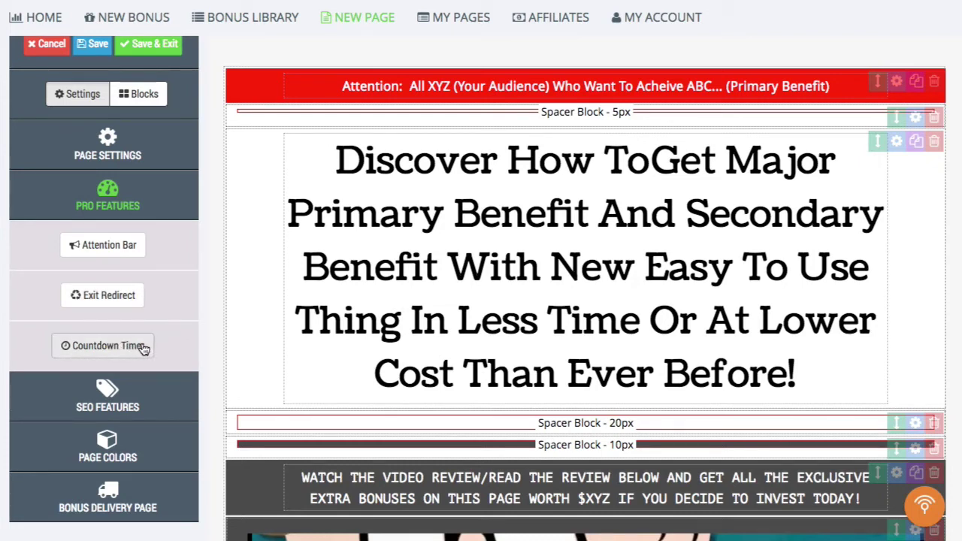
click(128, 212)
Review the page's SEO features: page title, Facebook text, meta description and SEO keywords.
click(175, 257)
scroll(112, 327, down, 1)
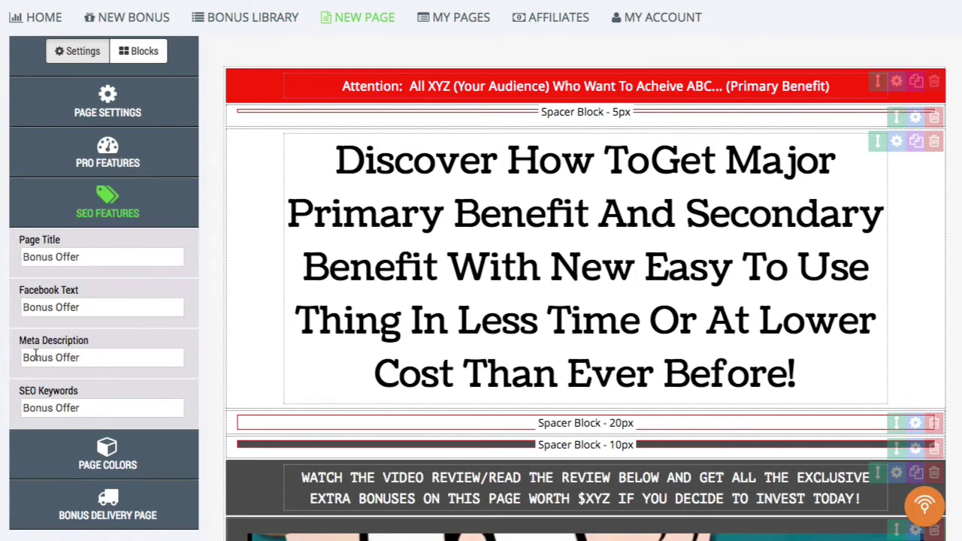
scroll(104, 218, up, 1)
click(105, 219)
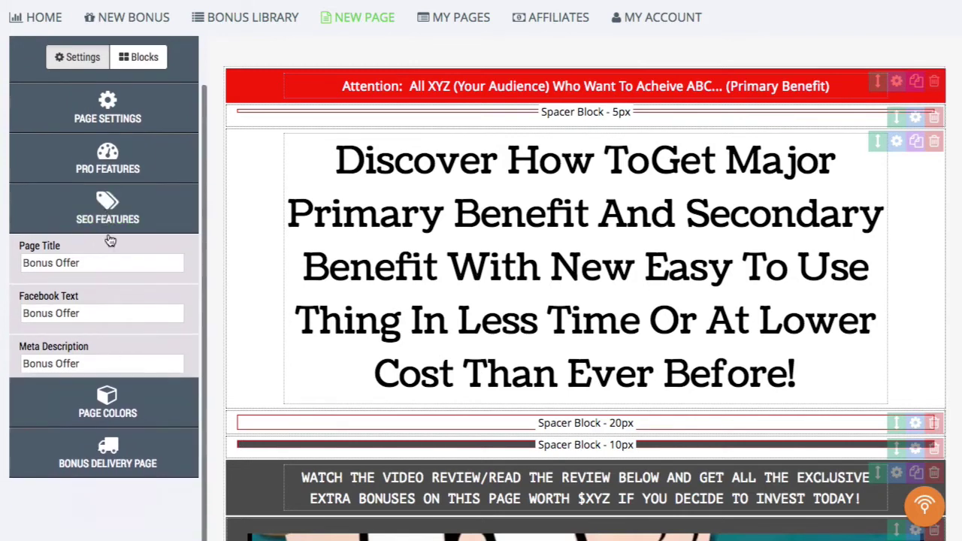
Review the page color settings: outer color, inner color and background image URL.
click(114, 312)
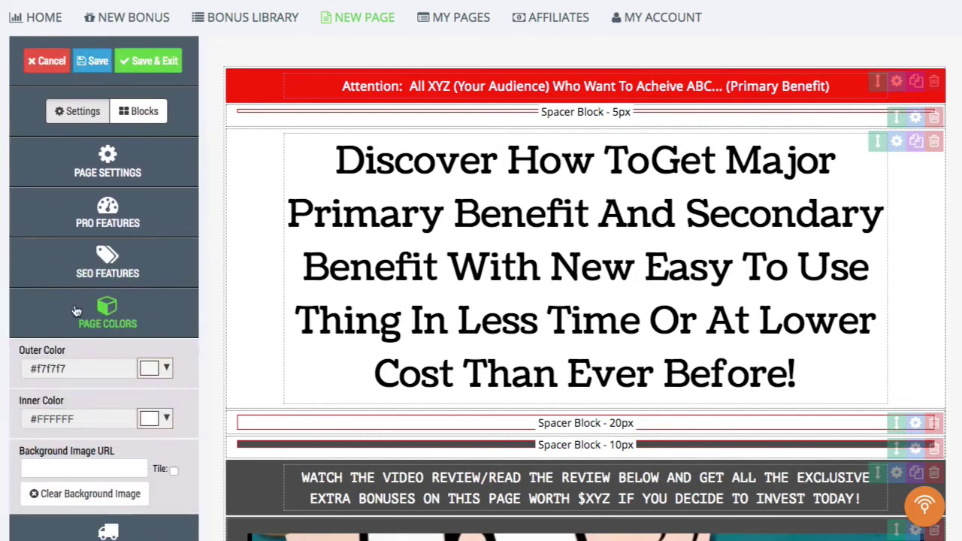
scroll(75, 309, down, 1)
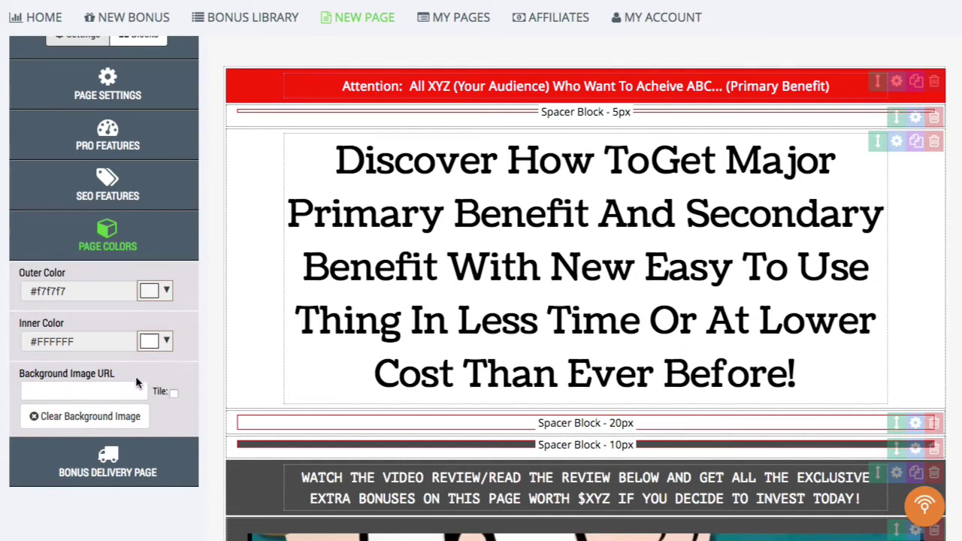
click(94, 242)
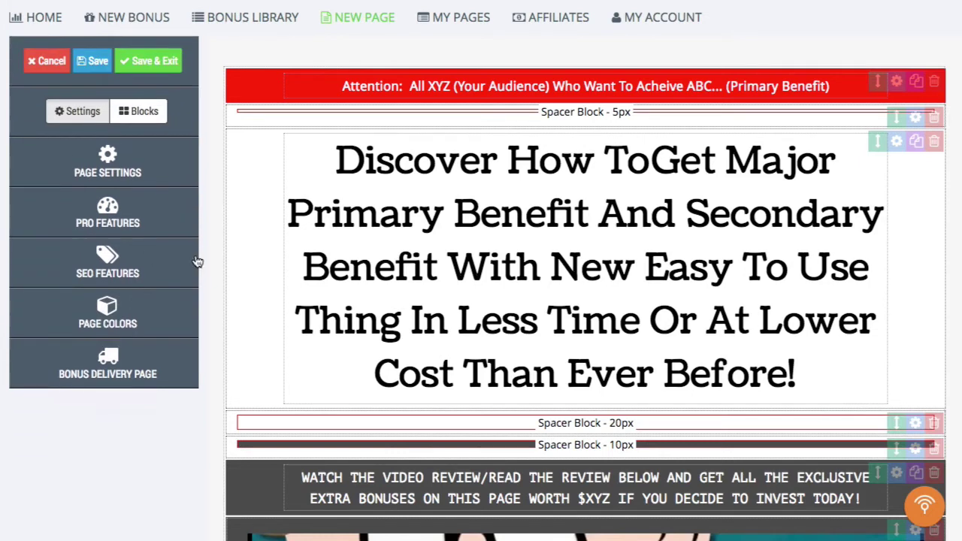
Set the bonus delivery page's filename to itsallyours, and save the page.
click(143, 368)
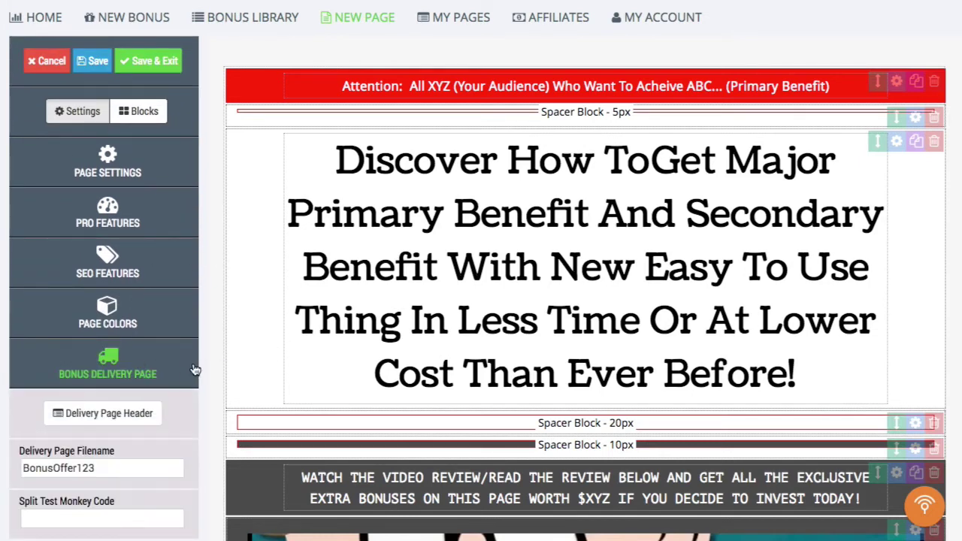
scroll(193, 369, down, 1)
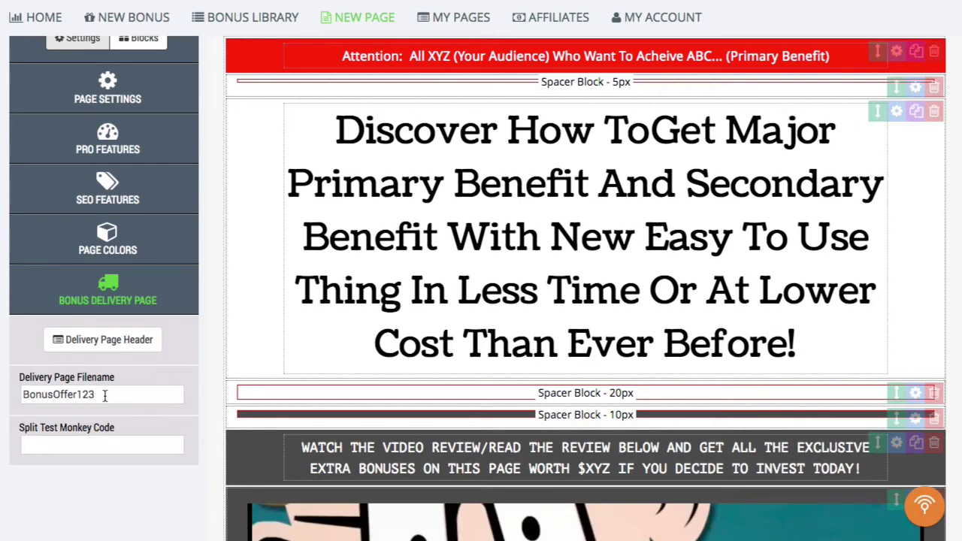
drag(101, 396, 9, 398)
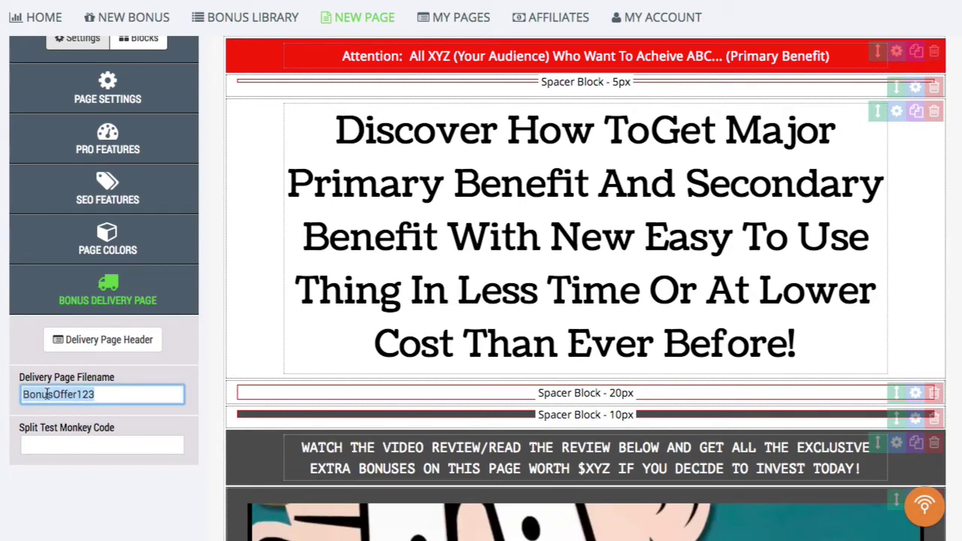
text(ti)
text(itsall)
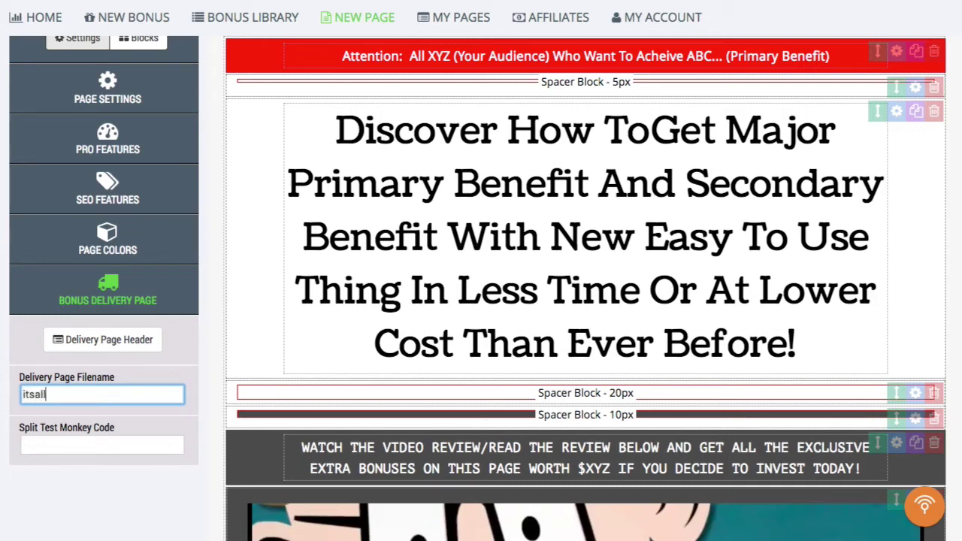
text(yours)
click(122, 479)
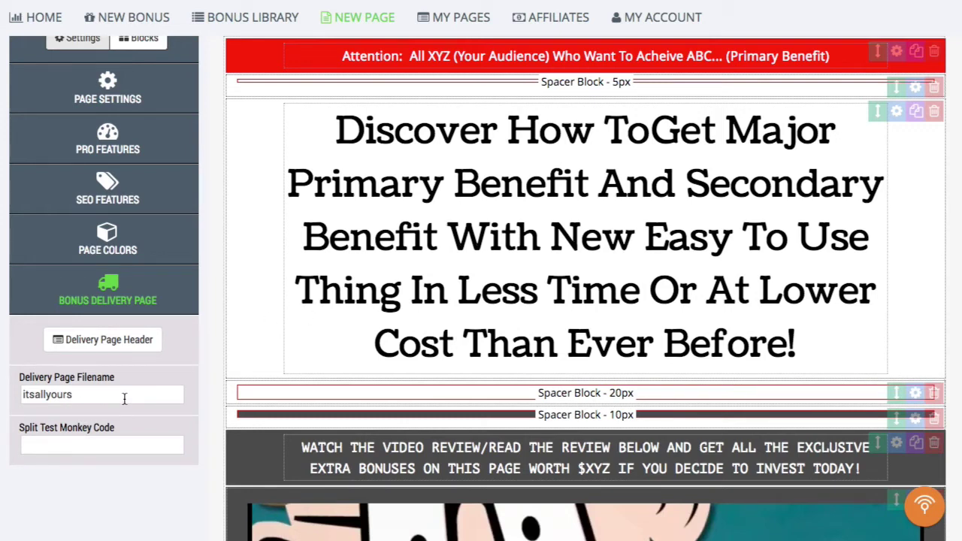
click(129, 305)
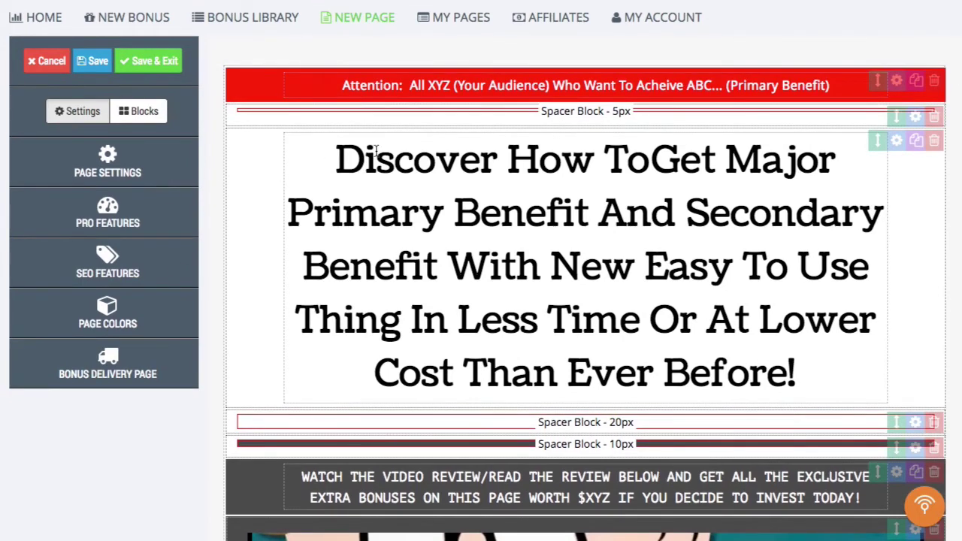
click(93, 63)
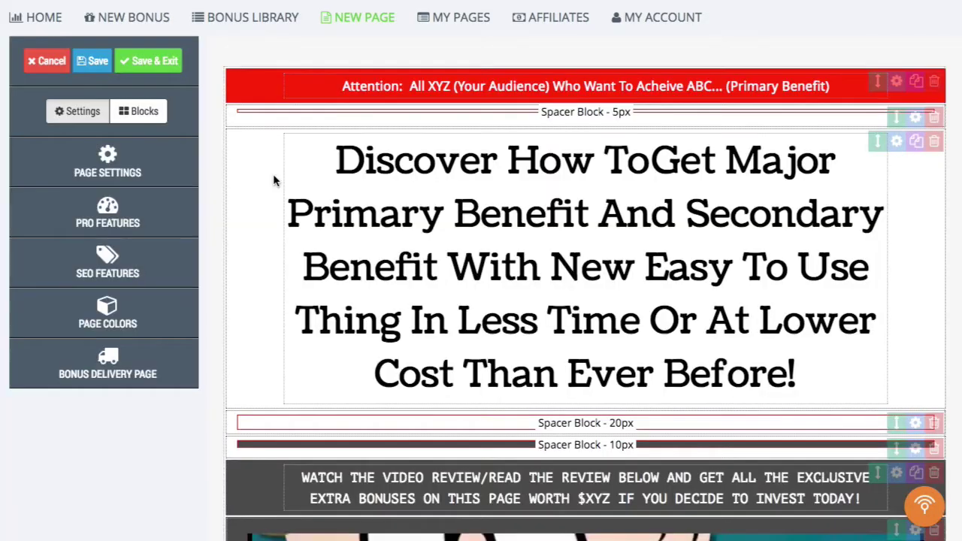
Review the content blocks available for the page, from text and spacer blocks to countdown timer and social sharing.
click(138, 118)
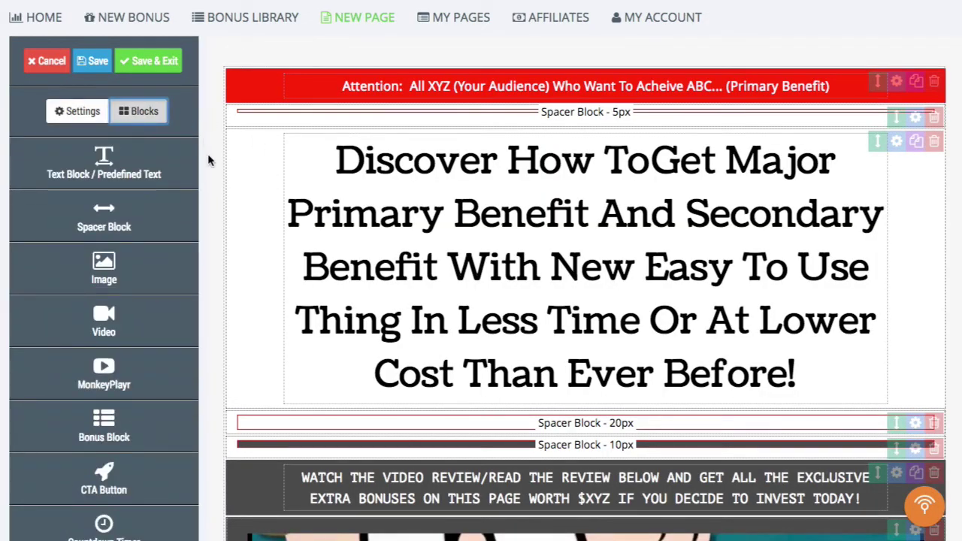
scroll(207, 153, down, 1)
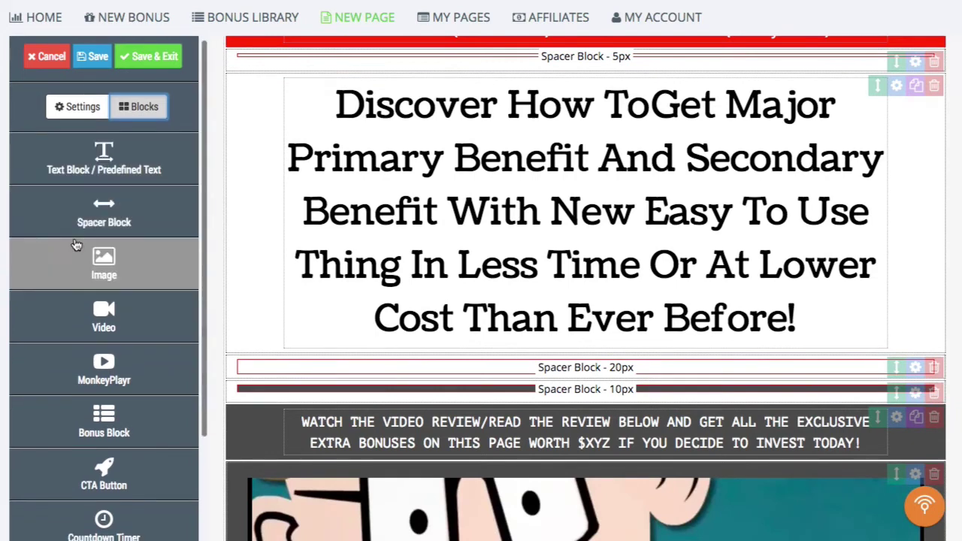
scroll(126, 217, down, 1)
scroll(126, 217, down, 1)
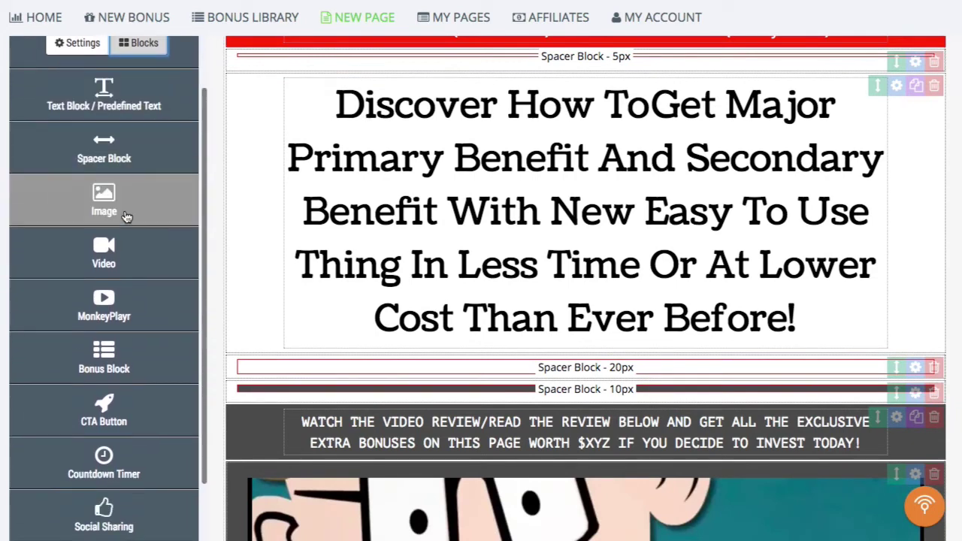
scroll(113, 248, down, 1)
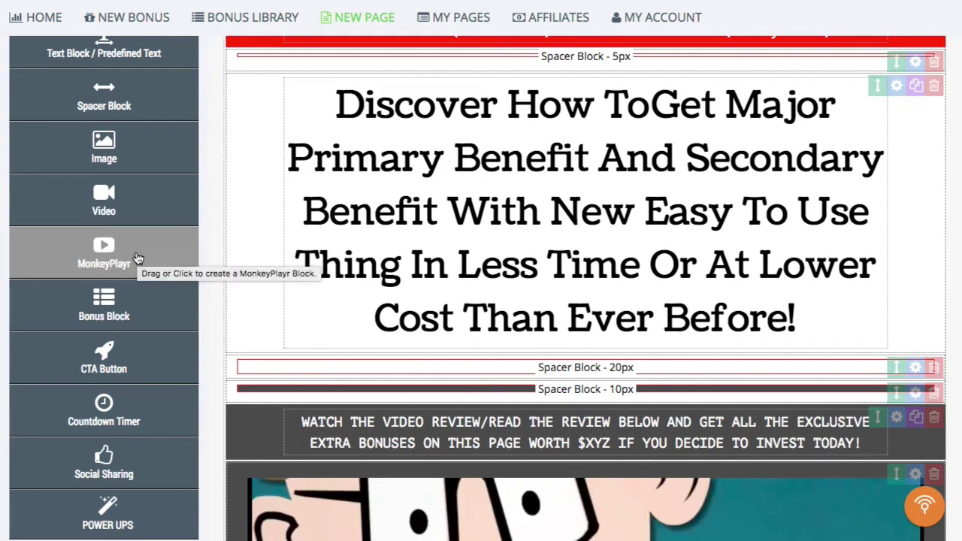
scroll(138, 260, down, 2)
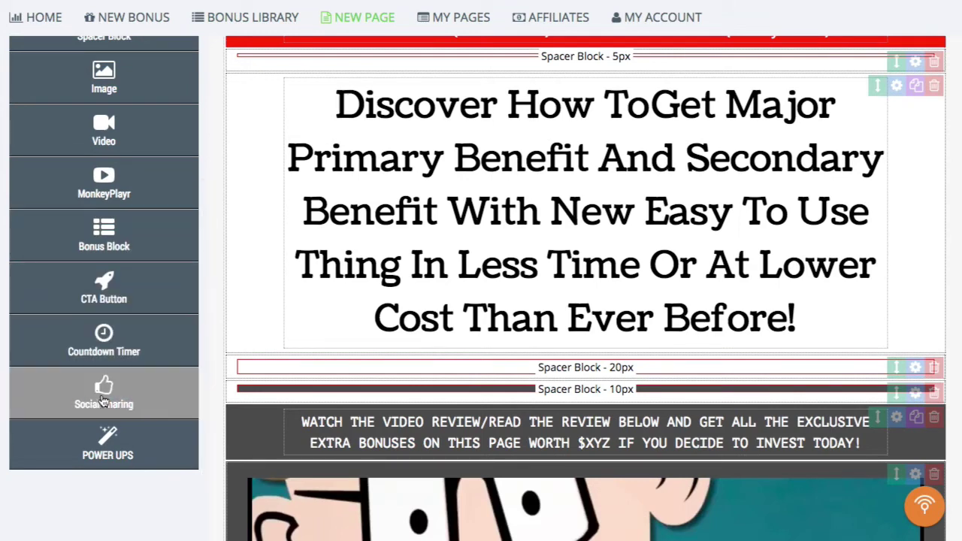
Review the Power Ups available for the page: Sales Page Bypass and Review Block.
click(108, 443)
scroll(112, 444, down, 3)
scroll(113, 443, down, 1)
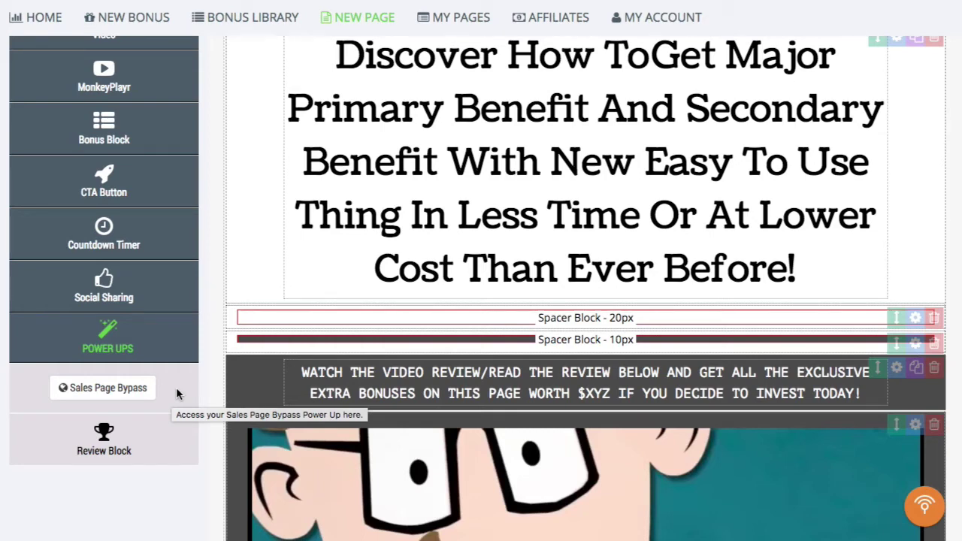
Check the settings of the green call-to-action button below the video, and close them without changes.
scroll(380, 329, down, 7)
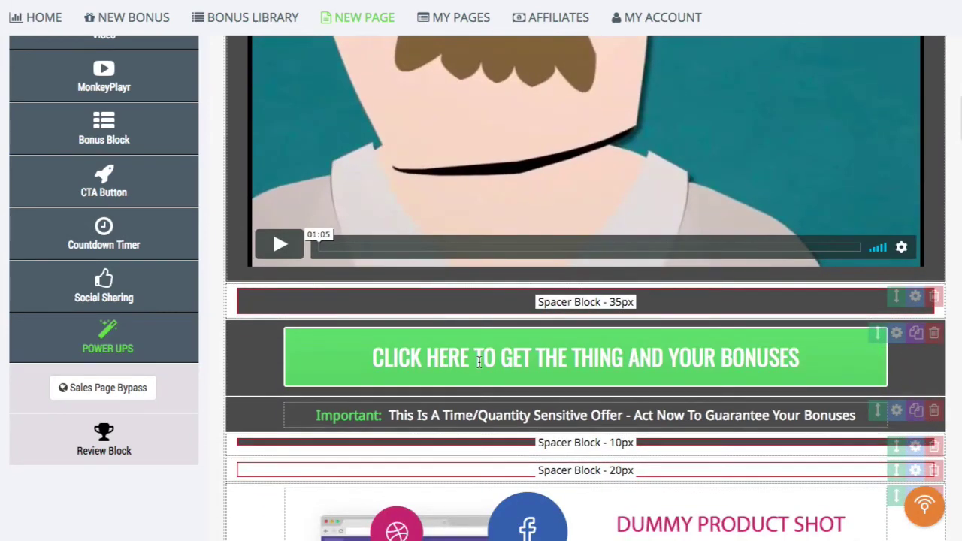
click(479, 362)
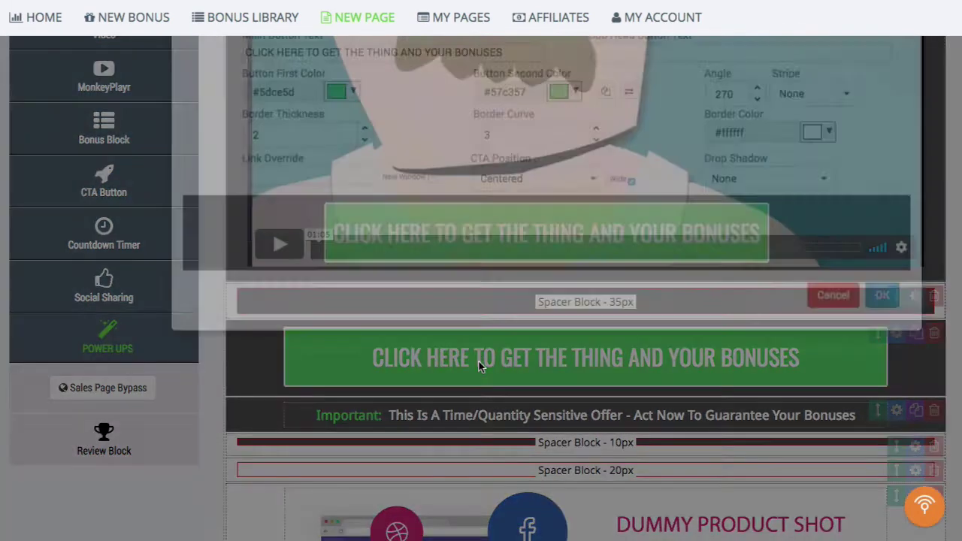
click(833, 362)
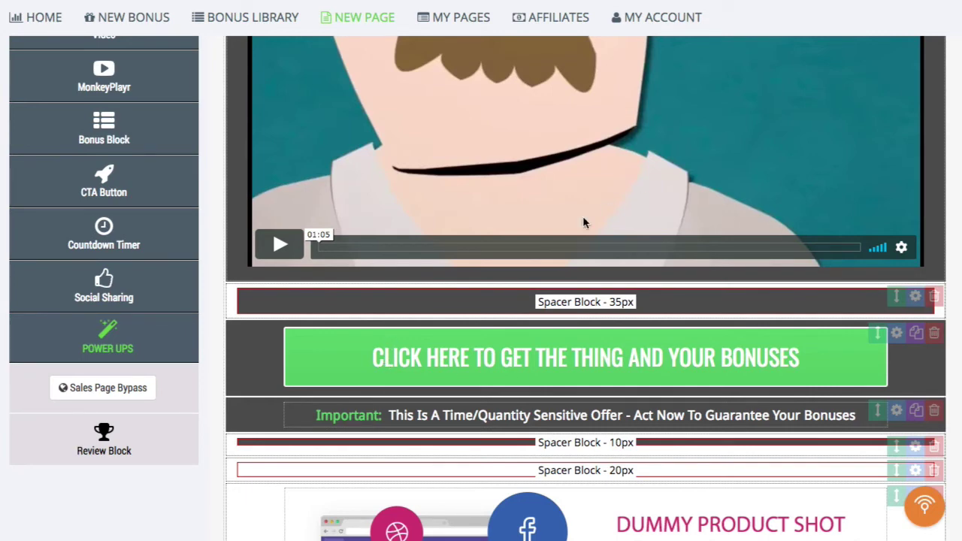
Look over the template's opening section, from the attention bar and headline down to the video and call-to-action button.
scroll(585, 221, up, 10)
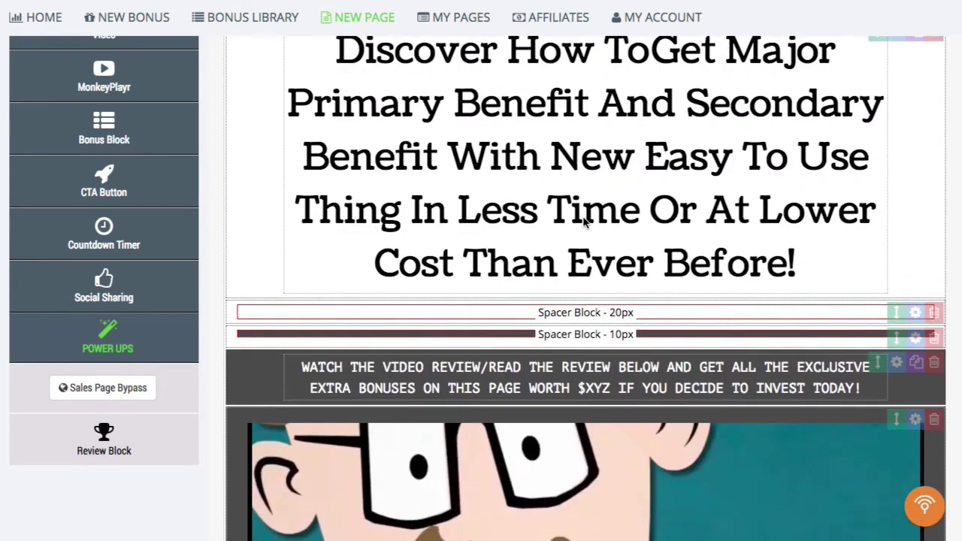
scroll(585, 221, up, 3)
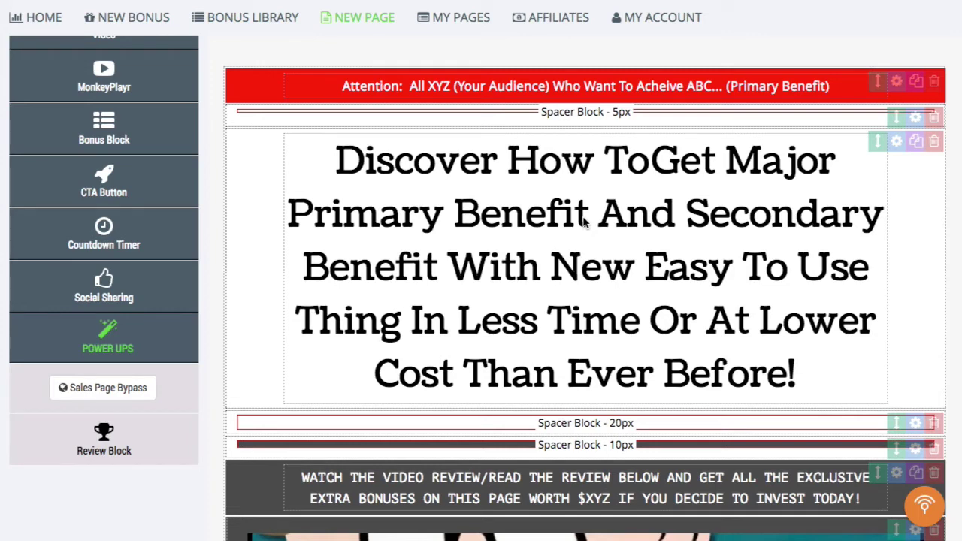
scroll(543, 253, down, 7)
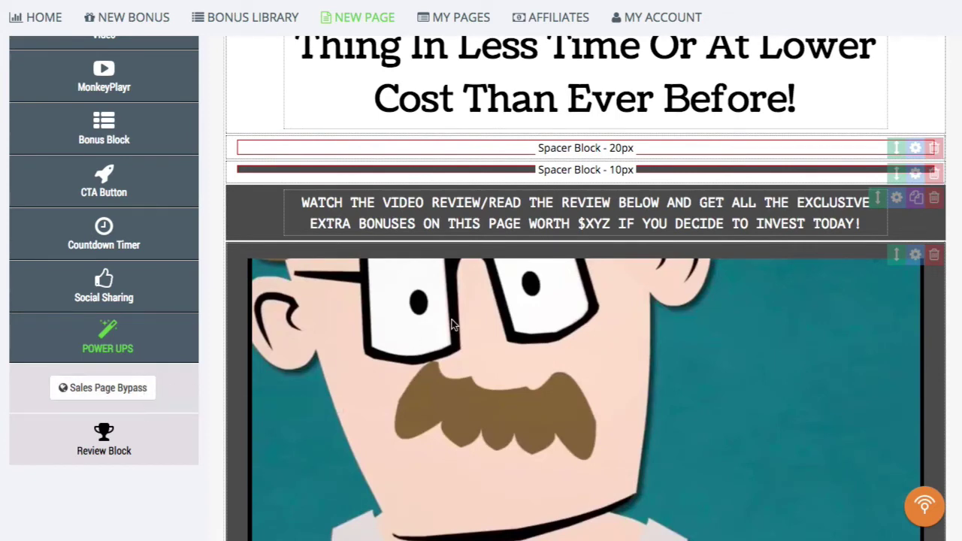
scroll(452, 324, down, 8)
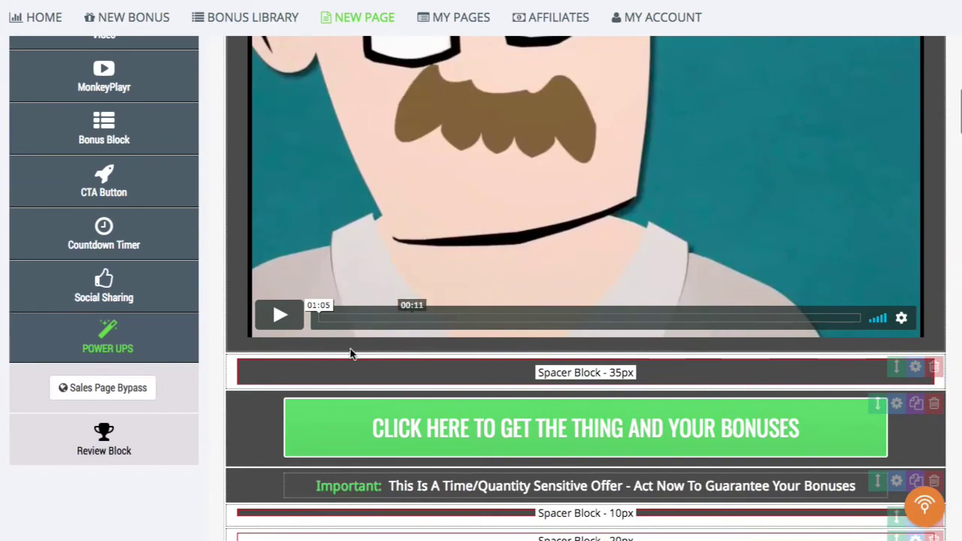
Add a Review Block at the end of the page to check its setup options, and delete the block.
click(122, 445)
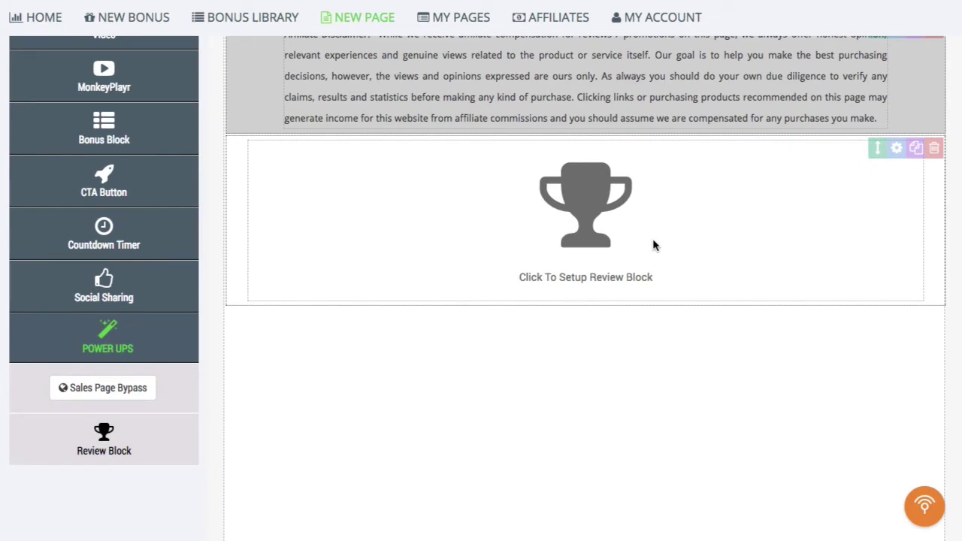
click(627, 241)
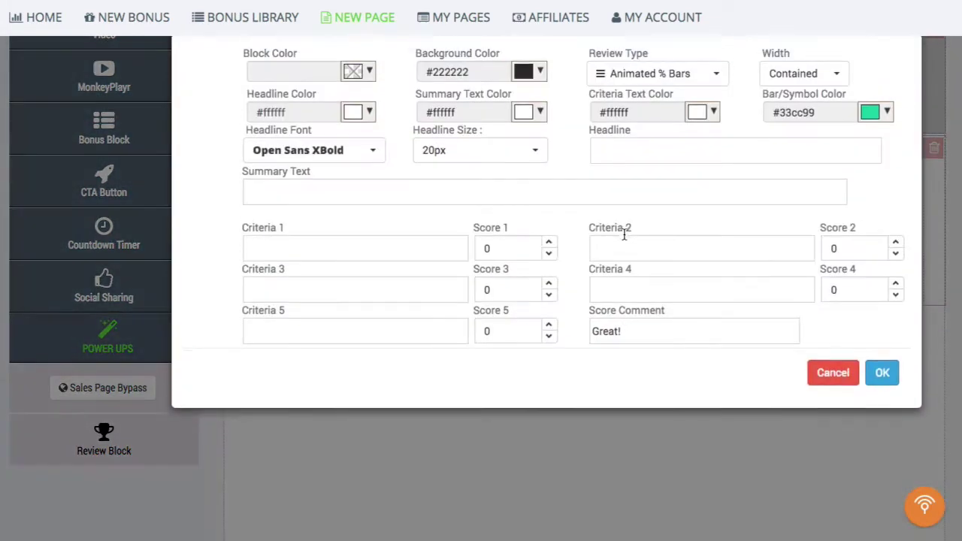
click(830, 377)
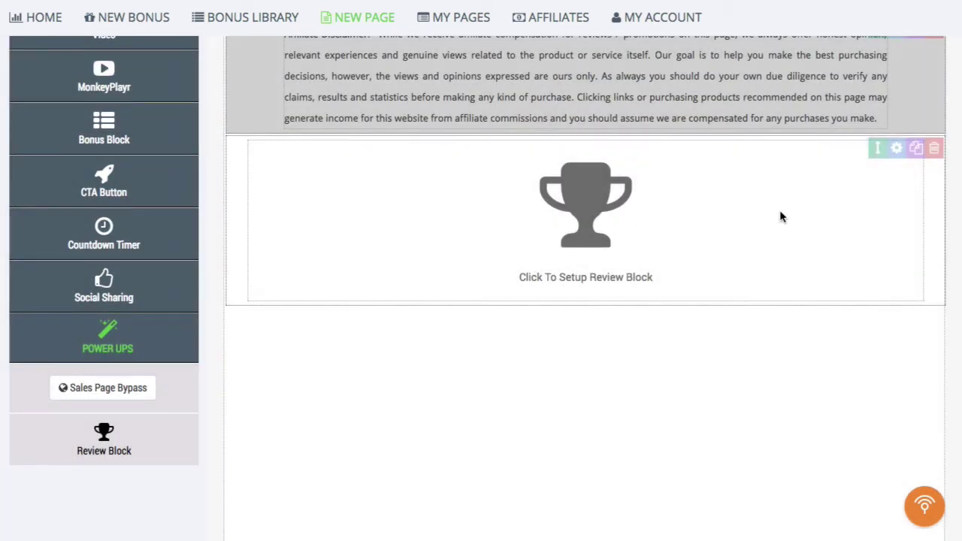
click(934, 149)
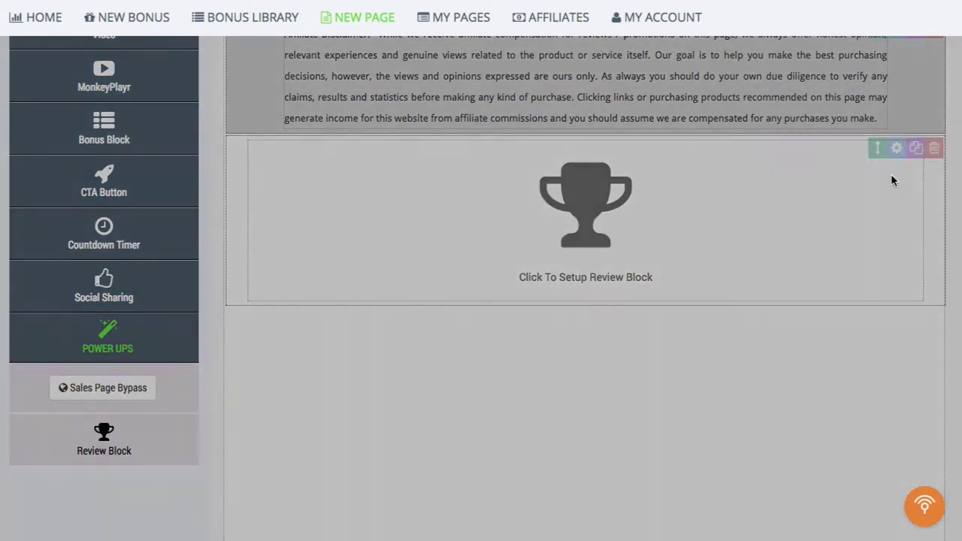
click(651, 238)
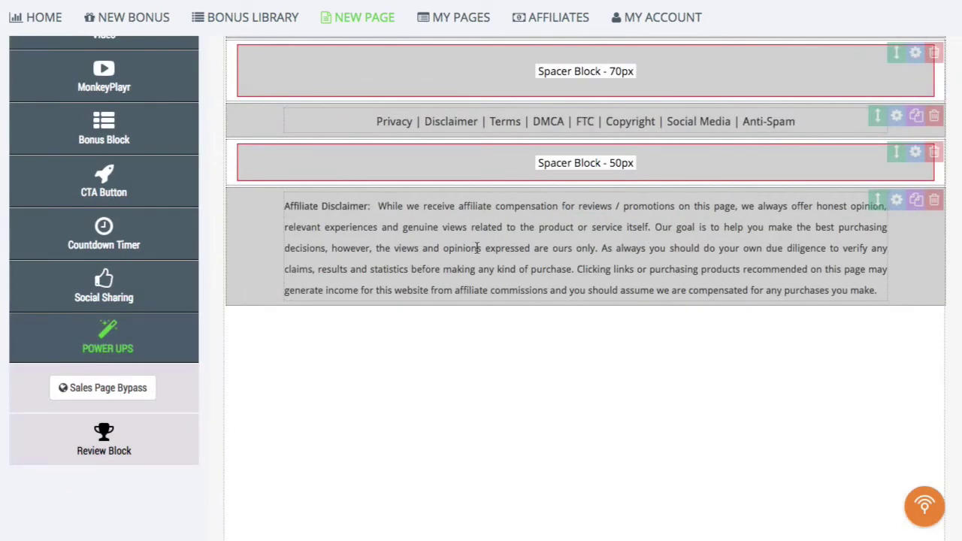
Check the text formatting options for the main headline at the start of the page.
scroll(477, 248, up, 15)
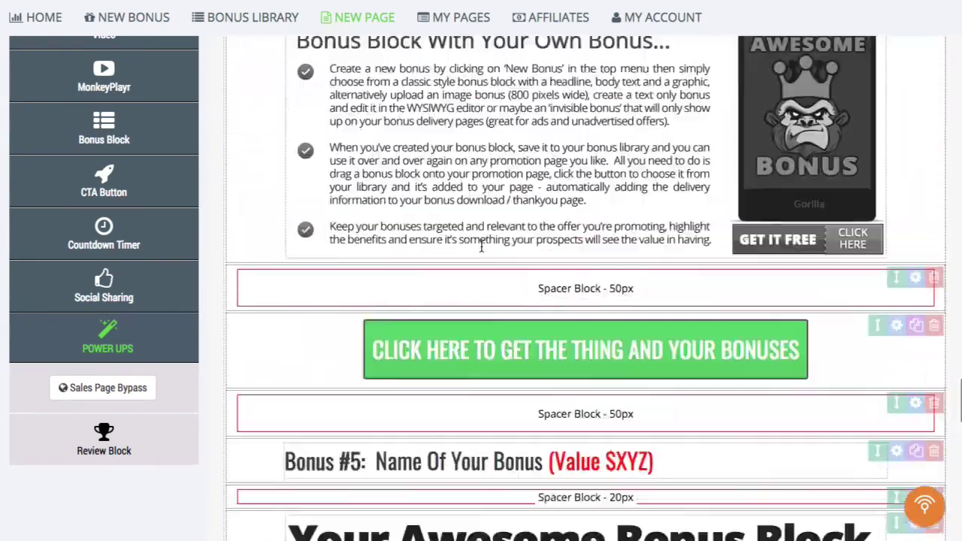
scroll(482, 247, up, 20)
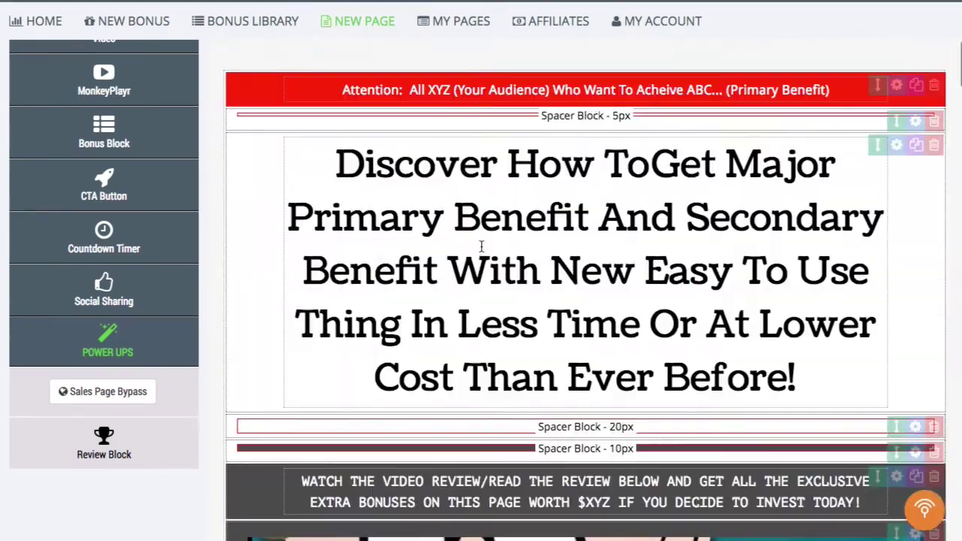
click(554, 218)
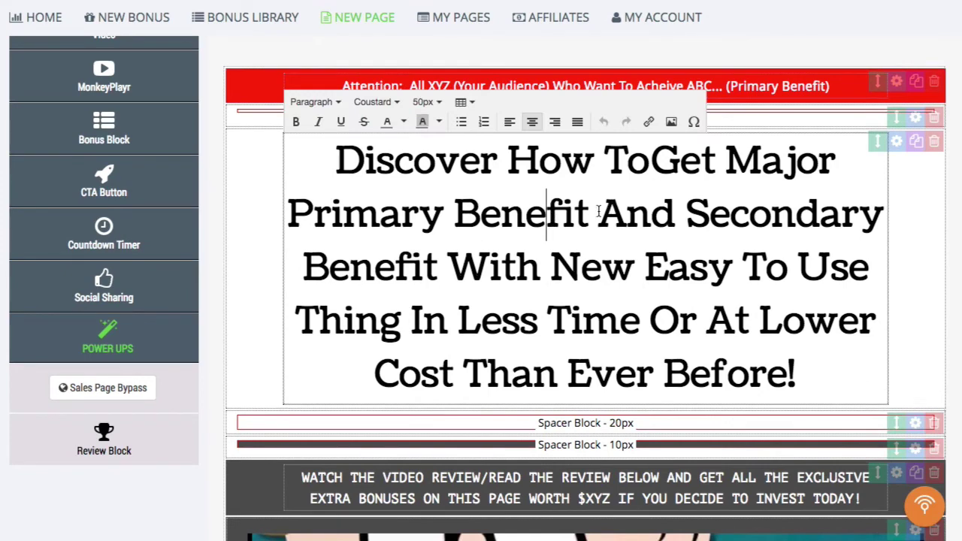
drag(751, 214, 440, 179)
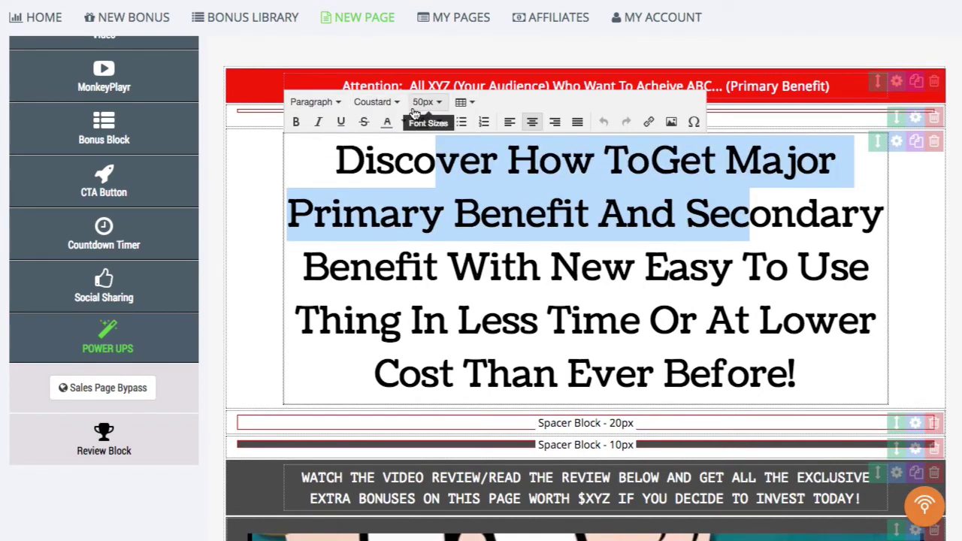
click(736, 267)
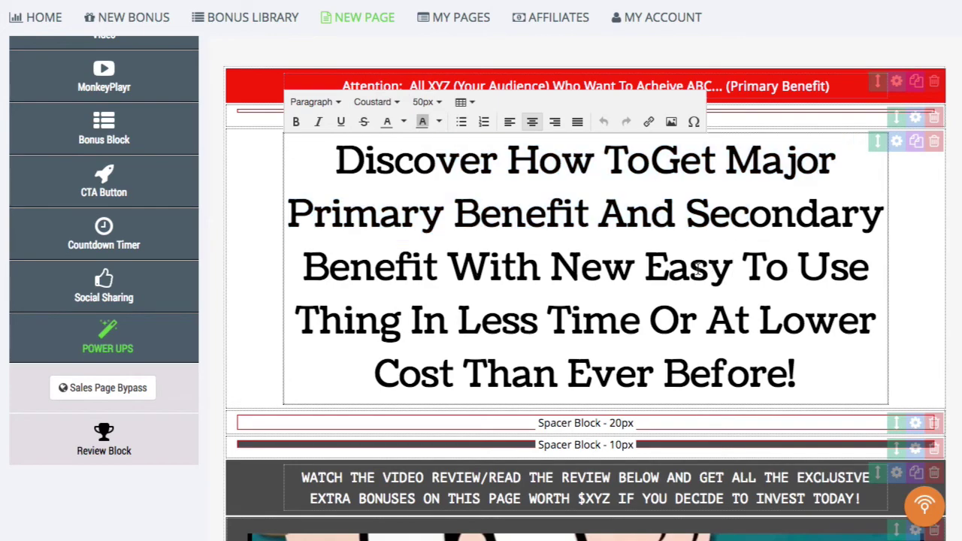
Briefly play the video below the headline and pause it.
scroll(699, 269, down, 3)
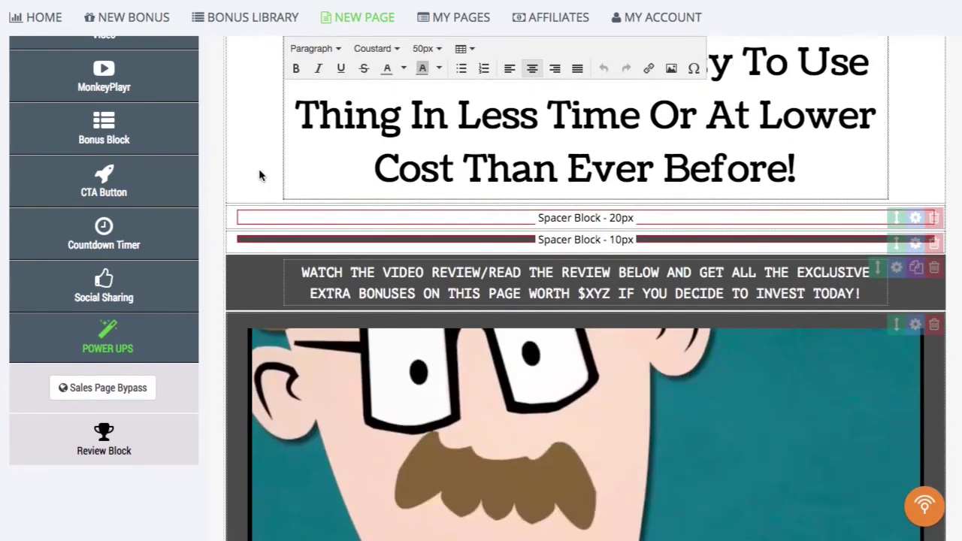
scroll(486, 164, down, 4)
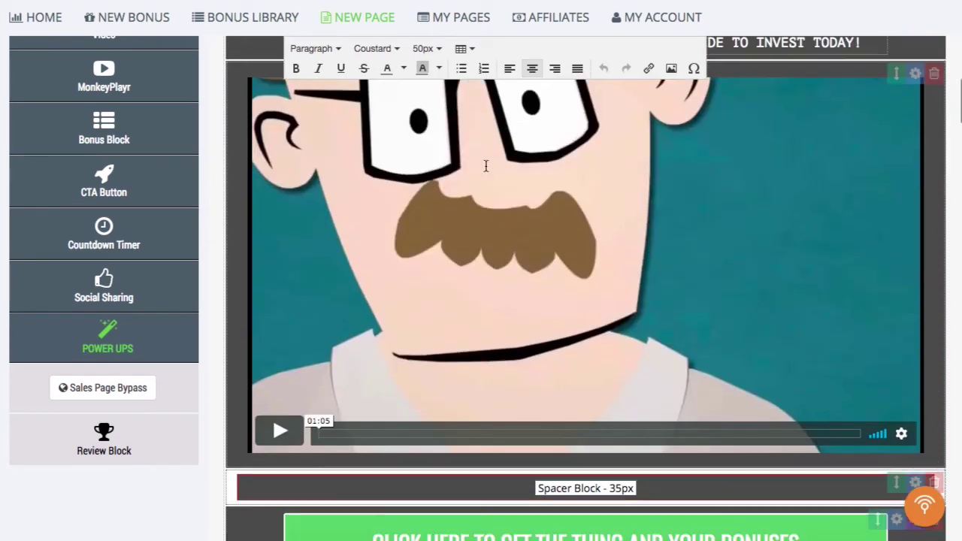
click(546, 205)
click(279, 435)
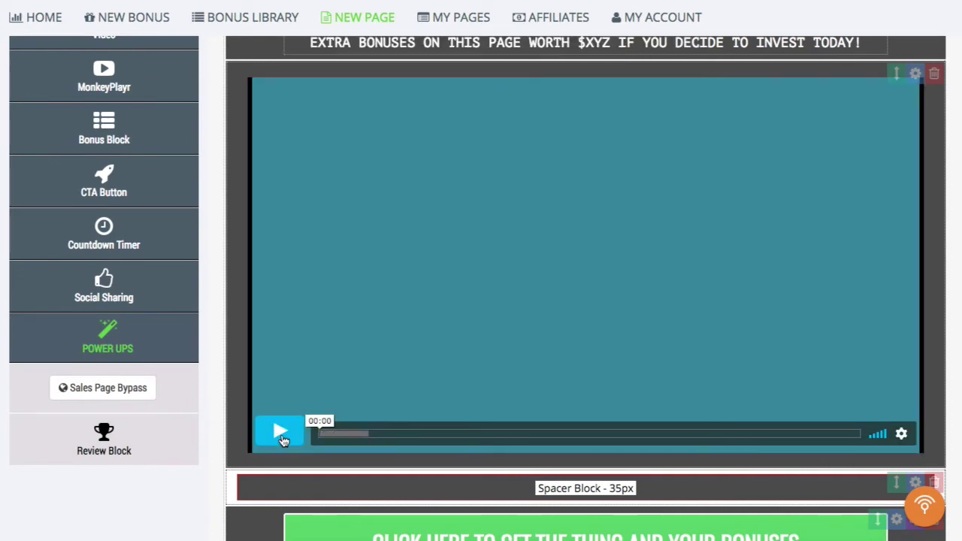
Check the settings of the call-to-action button below the video, including its width options, and close them without changes.
scroll(497, 346, down, 2)
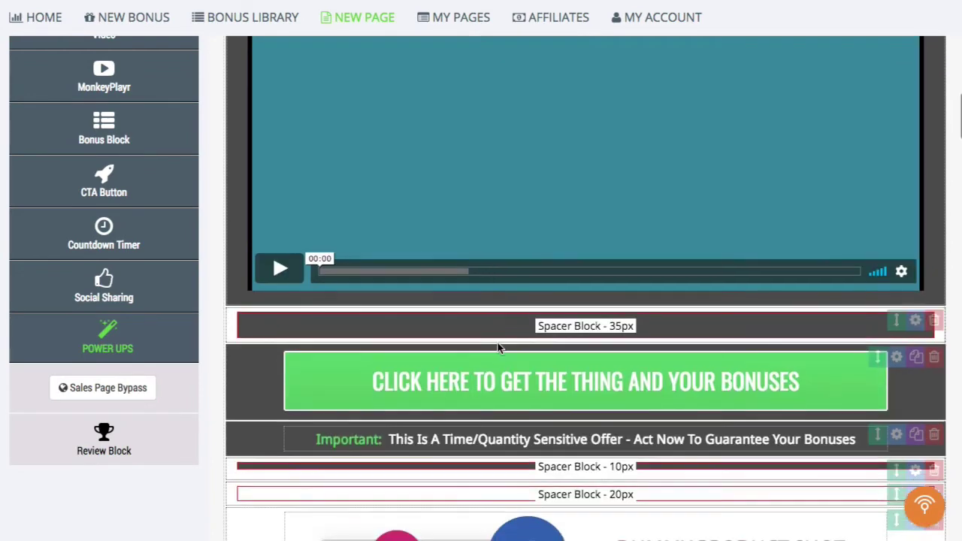
click(522, 381)
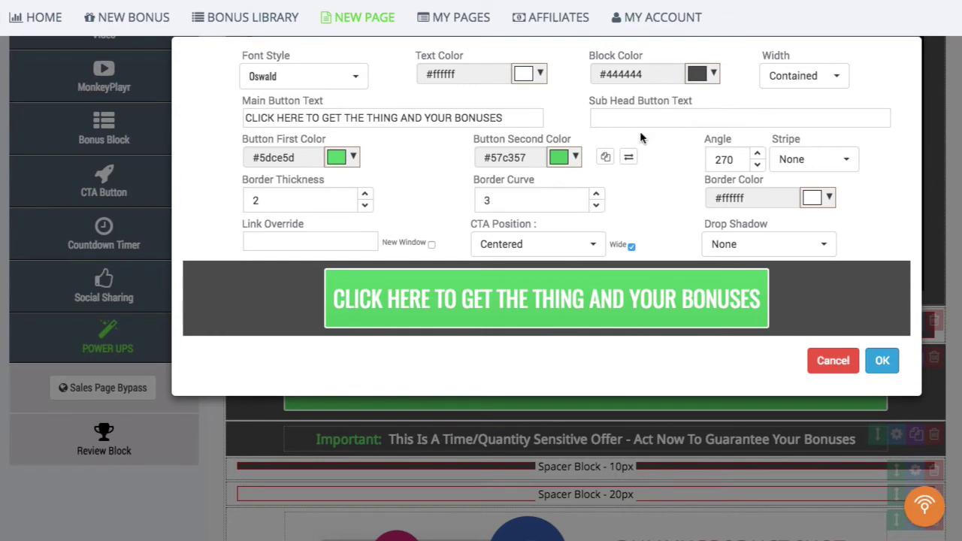
click(816, 77)
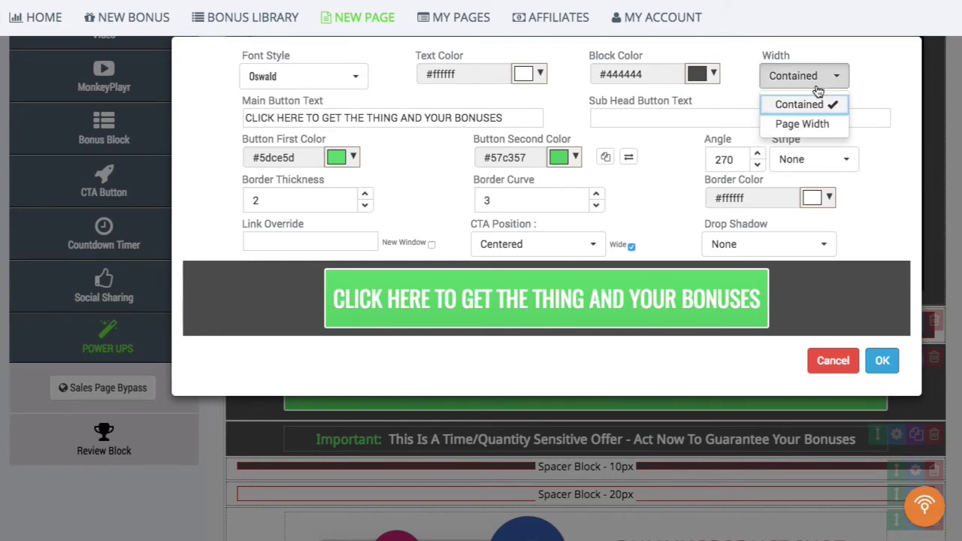
click(886, 75)
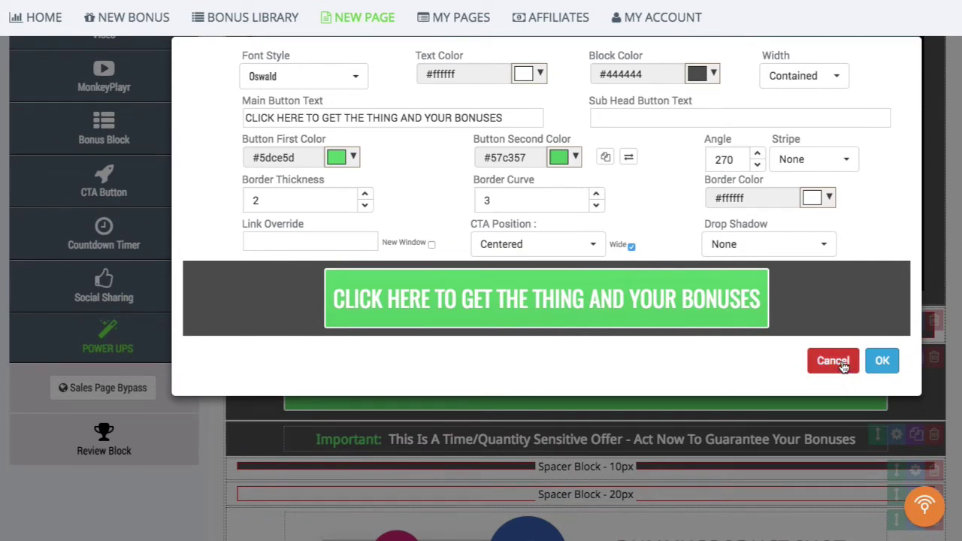
click(833, 362)
Add a Bonus Block and move it below the last call-to-action button, just above the Instant Bonus Delivery text.
scroll(459, 366, down, 5)
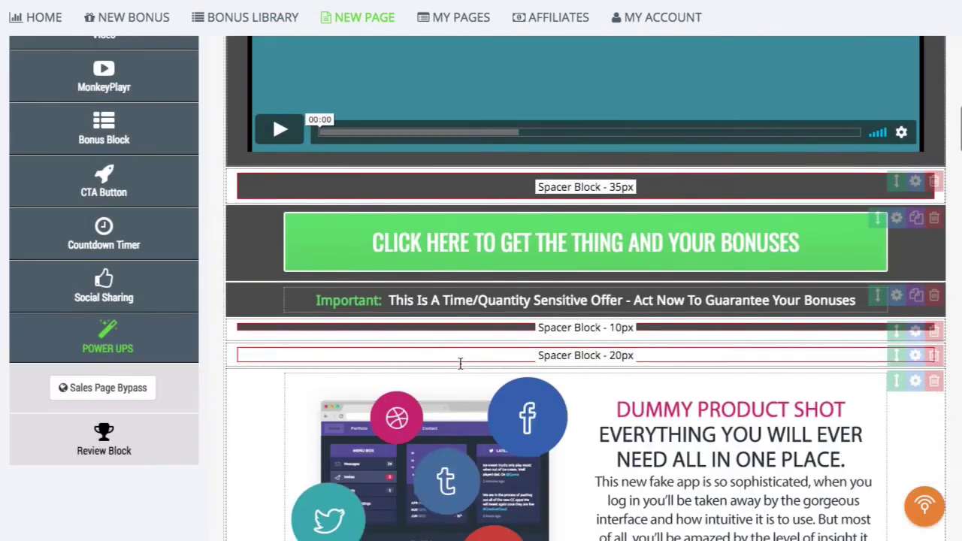
scroll(460, 365, down, 10)
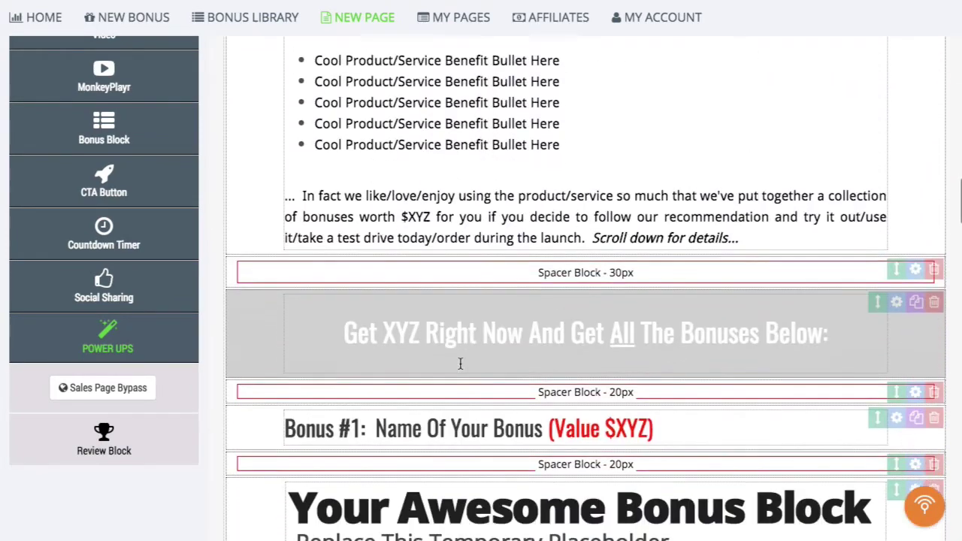
scroll(113, 301, up, 4)
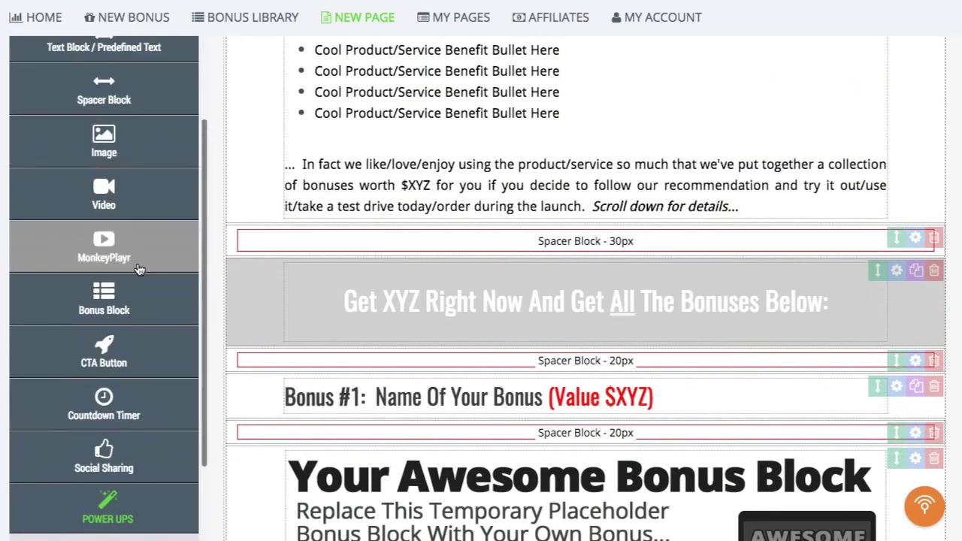
click(116, 308)
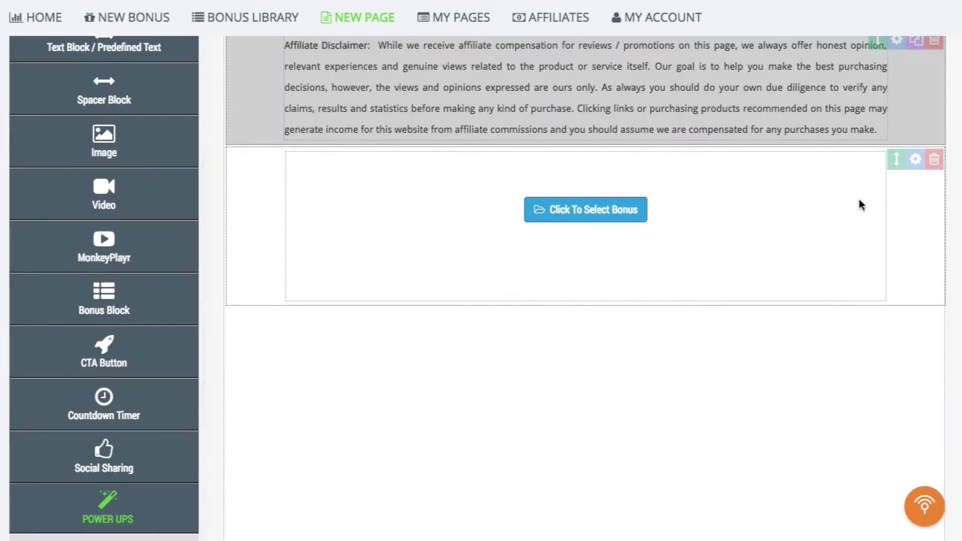
click(915, 159)
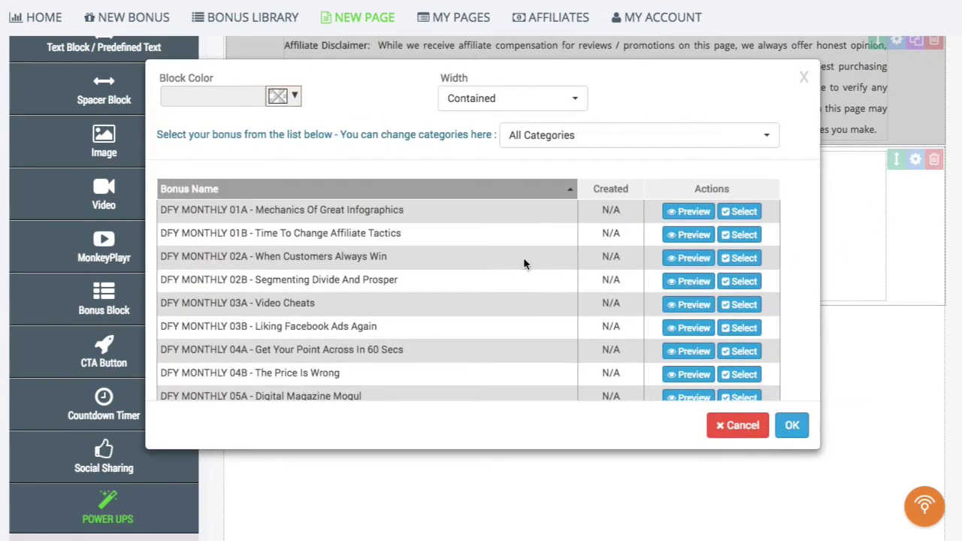
click(804, 77)
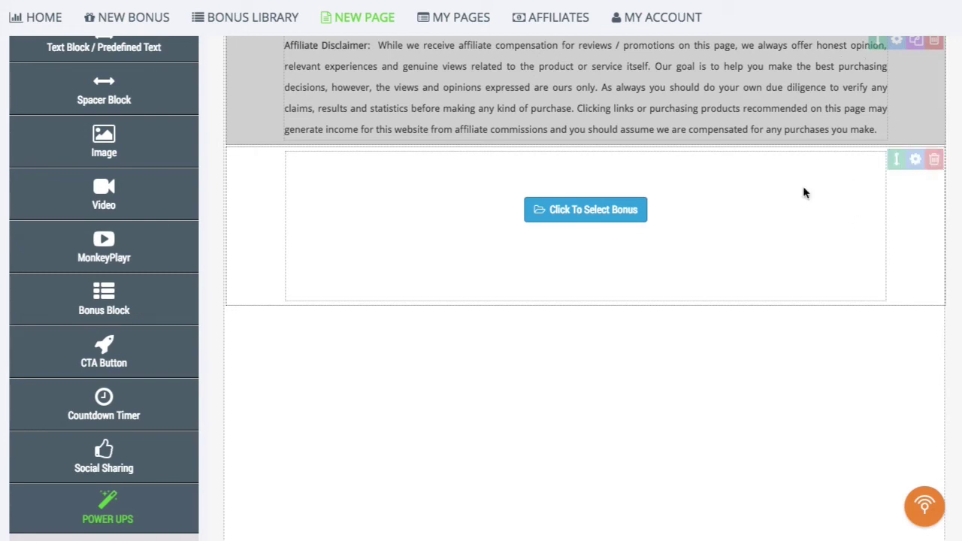
scroll(806, 194, up, 1)
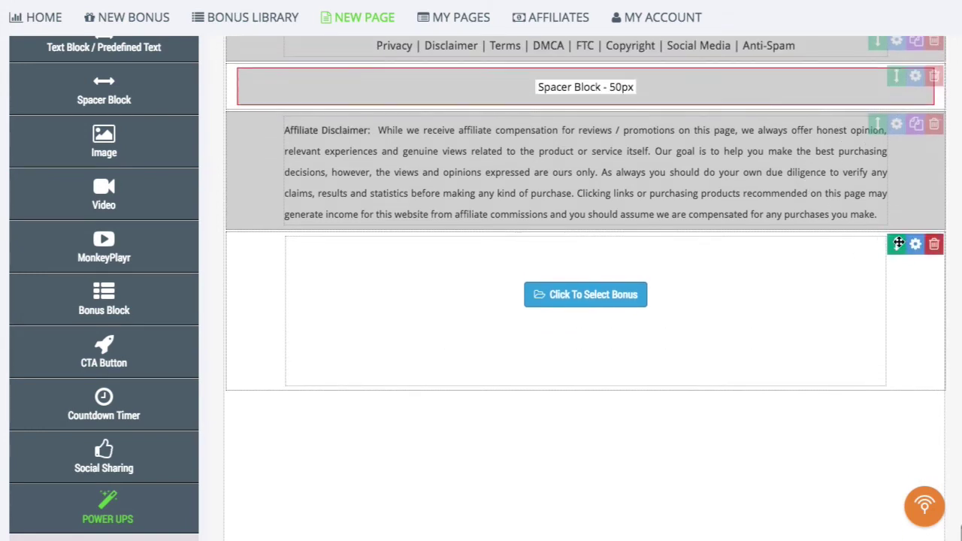
drag(895, 248, 872, 148)
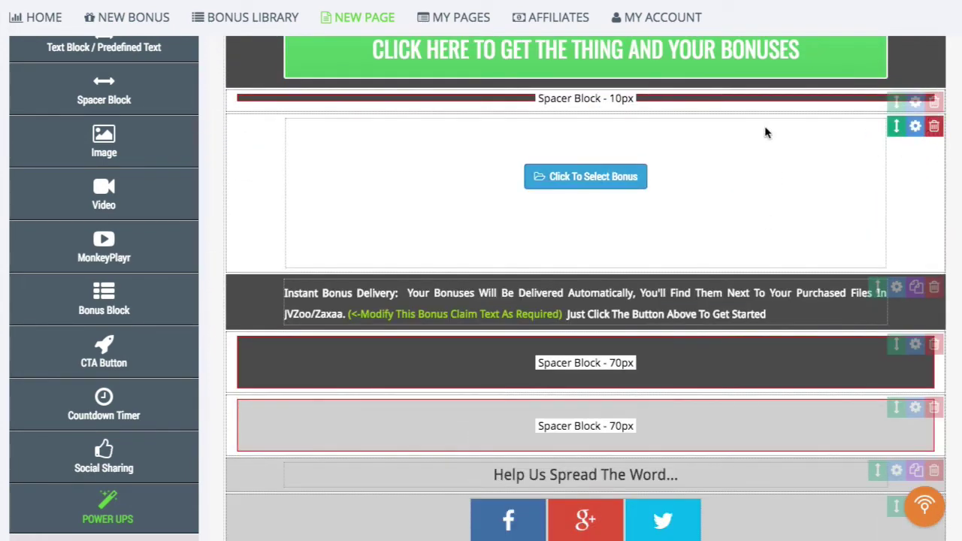
Fill the moved Bonus Block with the bonus "DFY MONTHLY 01A - Mechanics Of Great Infographics", keeping its width Contained.
click(601, 183)
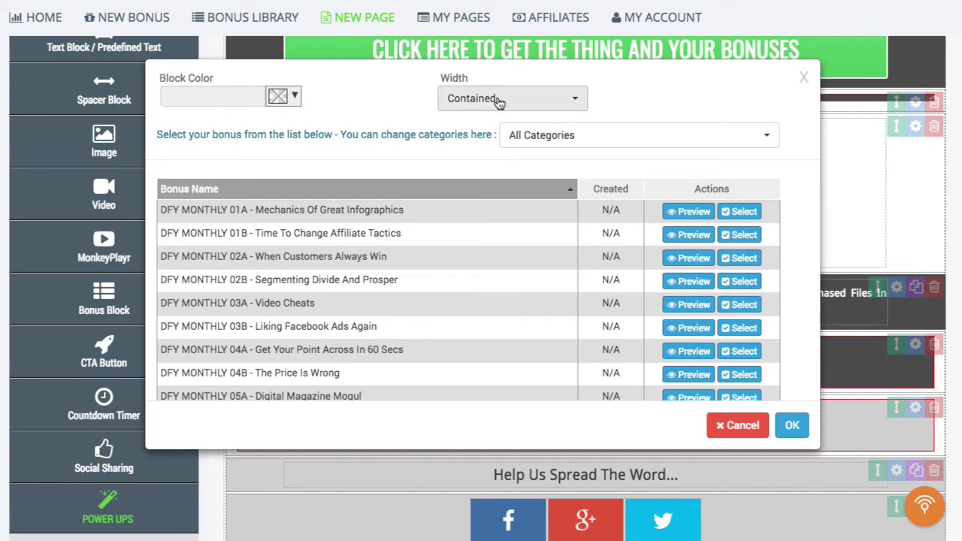
click(526, 99)
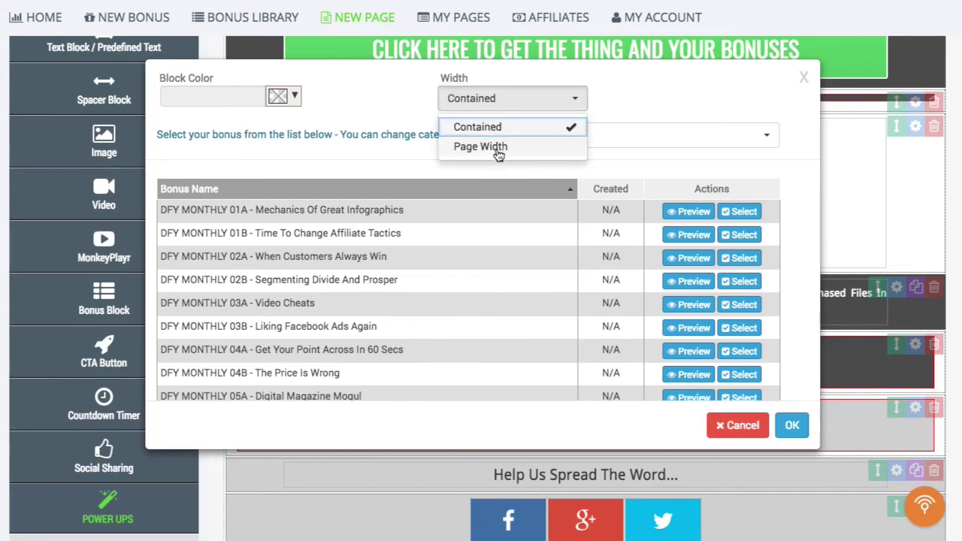
click(671, 87)
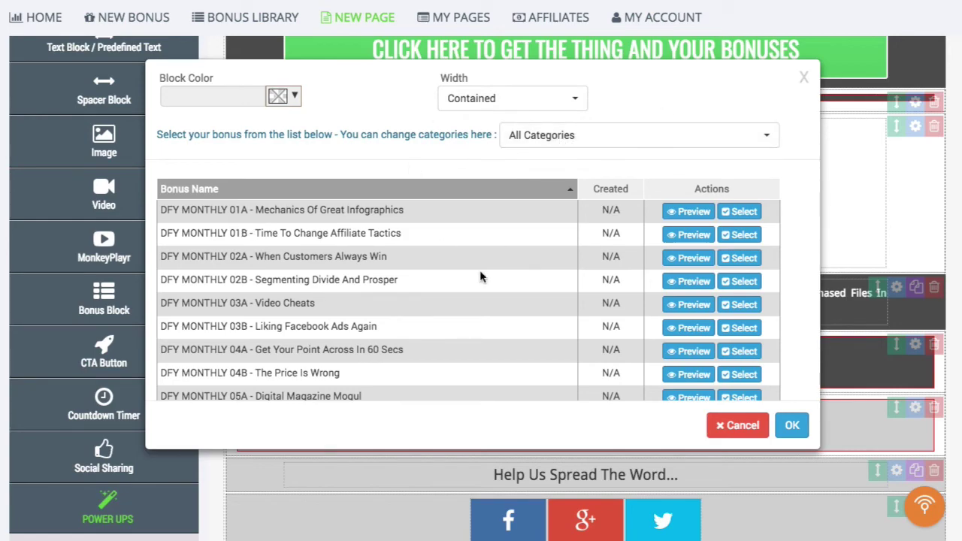
scroll(480, 273, down, 15)
scroll(481, 277, up, 20)
click(728, 214)
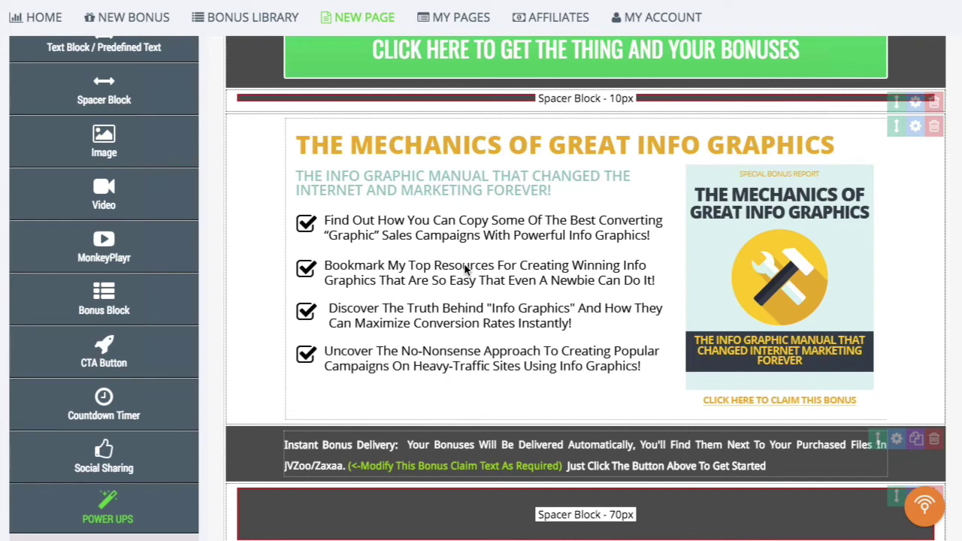
Add another Bonus Block at the end of the page with the bonus "DFY MONTHLY 03B - Liking Facebook Ads Again".
click(105, 302)
click(583, 212)
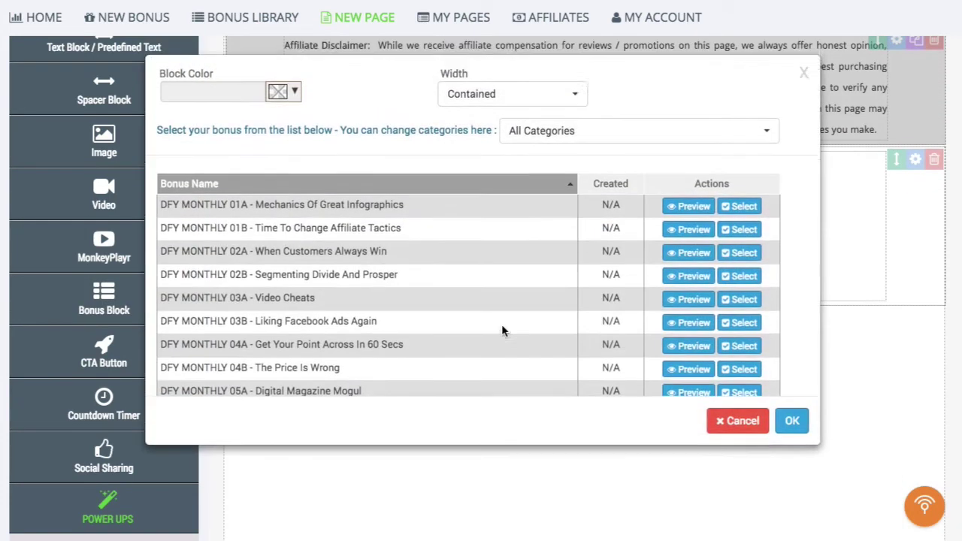
click(741, 329)
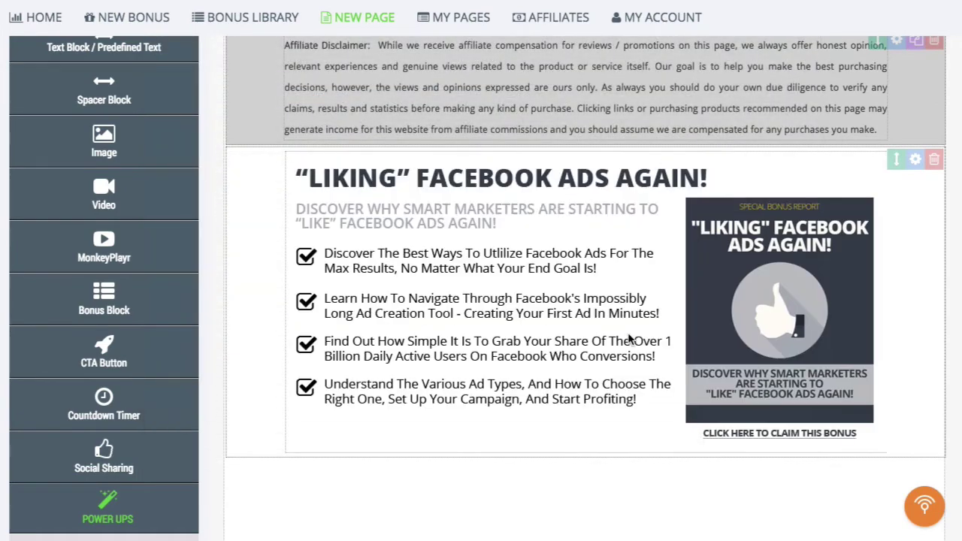
Look over the inserted bonus blocks and the surrounding call-to-action, social sharing and footer sections of the page.
scroll(630, 340, up, 5)
scroll(630, 340, up, 5)
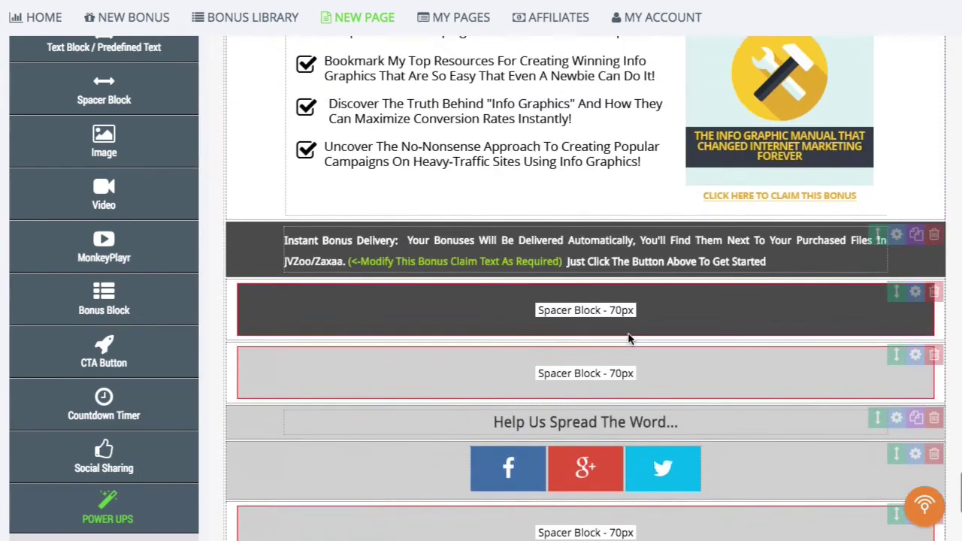
scroll(630, 340, up, 2)
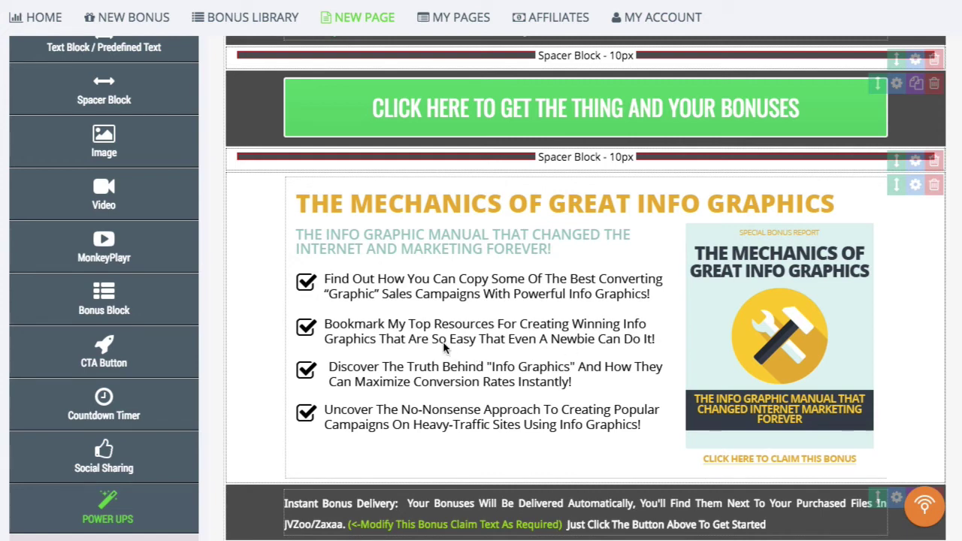
scroll(445, 340, up, 1)
scroll(444, 354, down, 6)
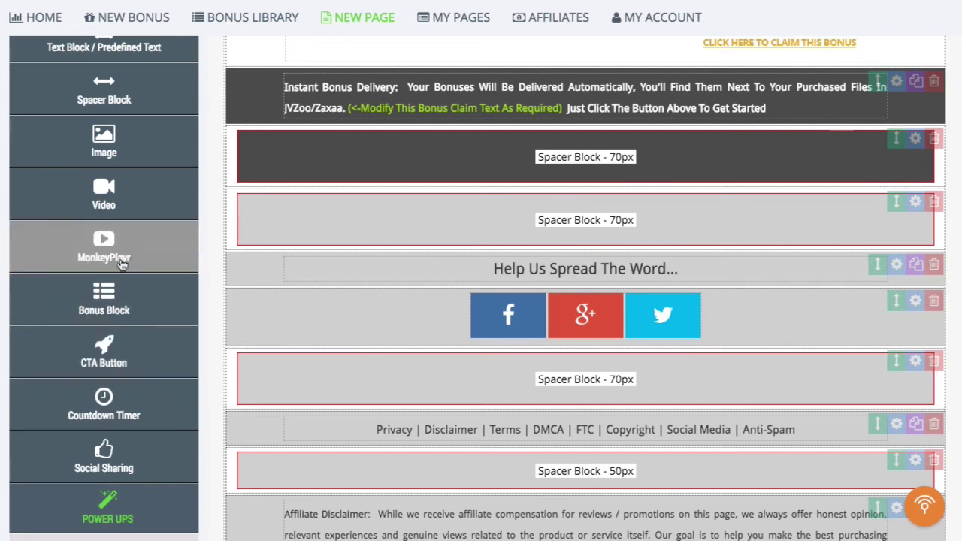
scroll(121, 264, up, 3)
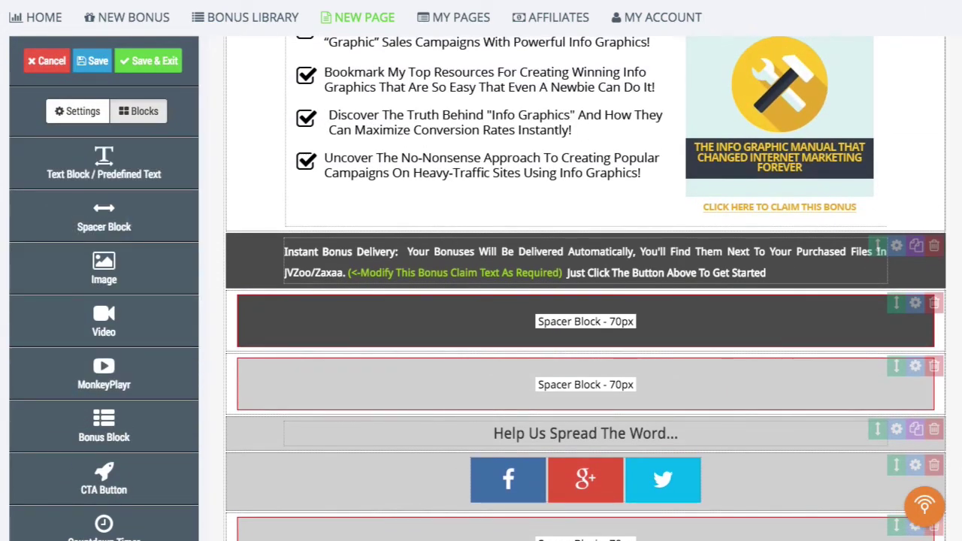
scroll(549, 278, up, 1)
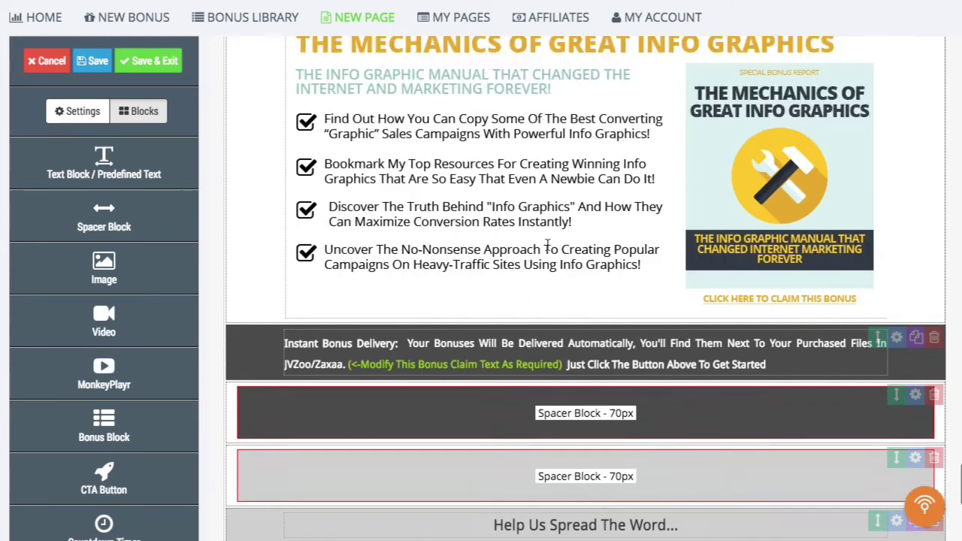
scroll(550, 263, down, 10)
scroll(549, 252, up, 8)
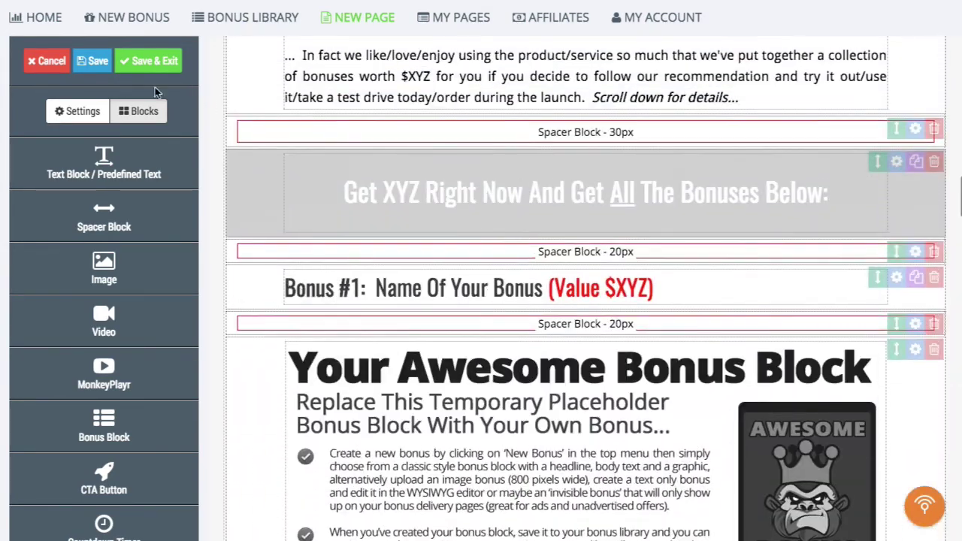
Save the page, look over its opening section, and save it again while exiting the editor.
click(94, 61)
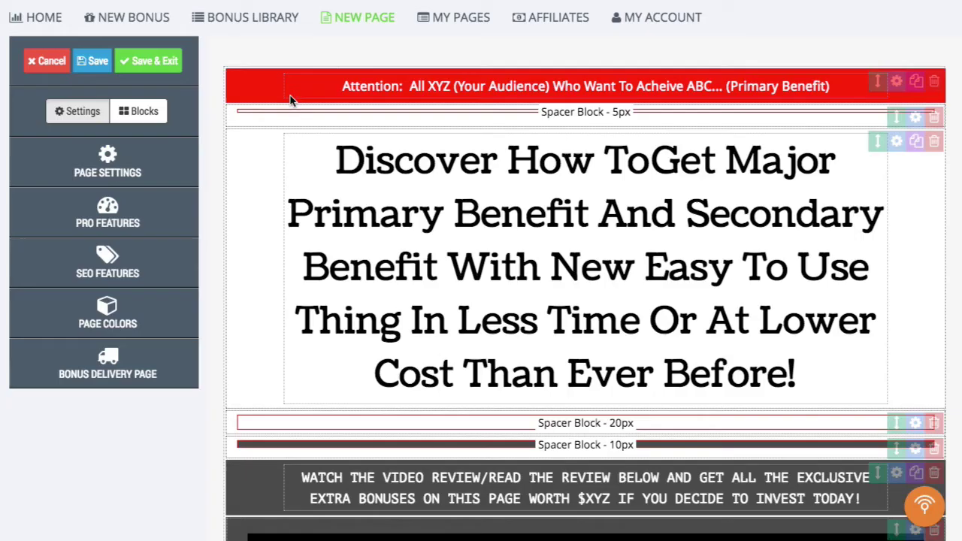
scroll(538, 256, down, 2)
scroll(541, 252, down, 6)
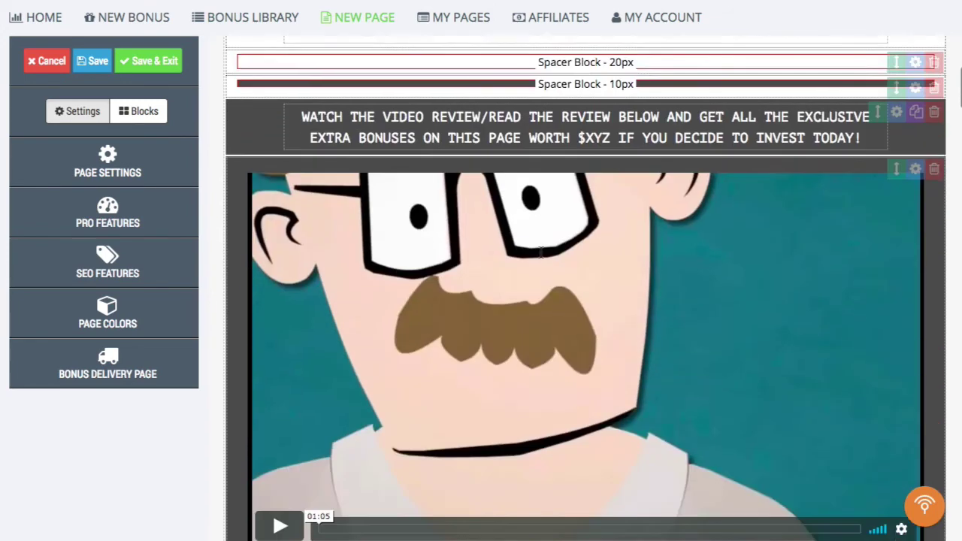
scroll(541, 252, up, 7)
click(149, 61)
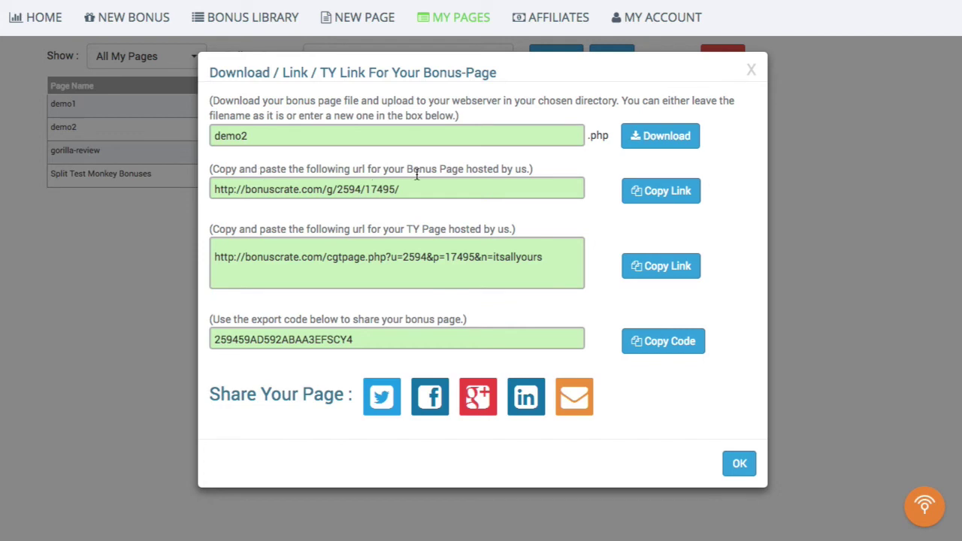
Examine the hosted bonus page link and the export code for demo2, and close the download and link details.
click(444, 195)
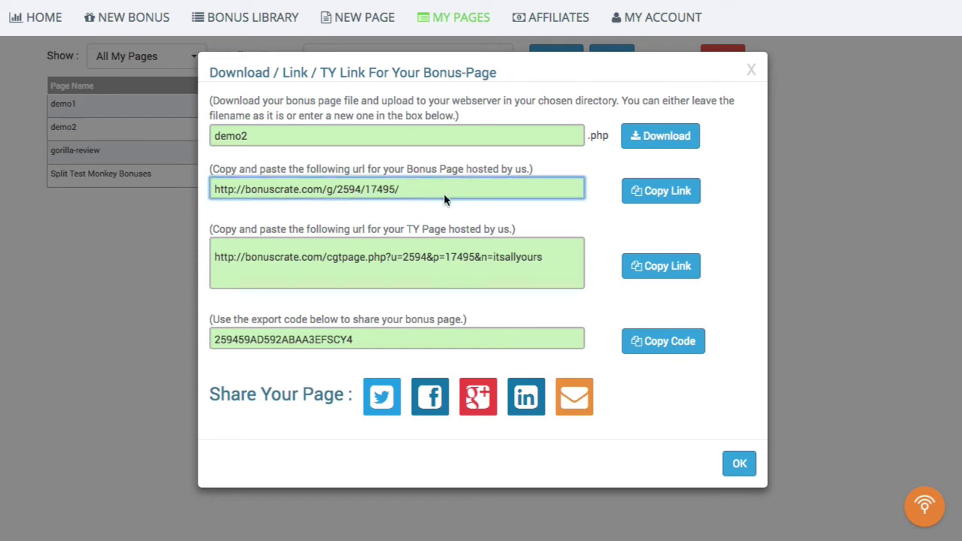
drag(421, 188, 215, 189)
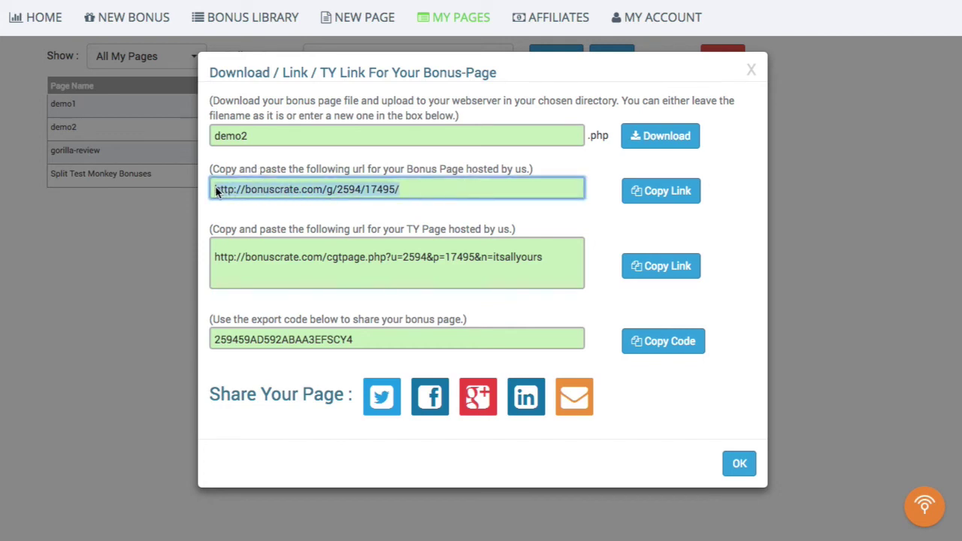
click(454, 186)
scroll(454, 180, down, 1)
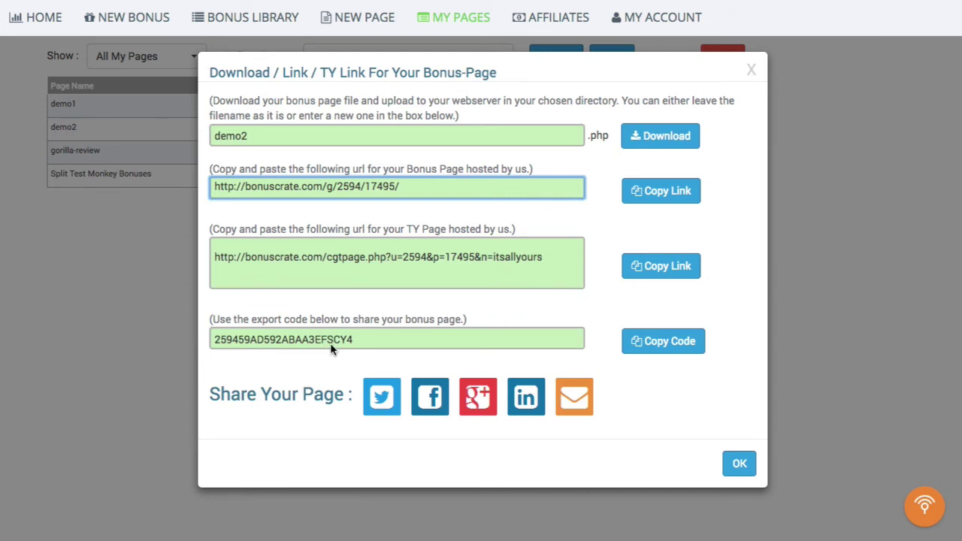
click(362, 337)
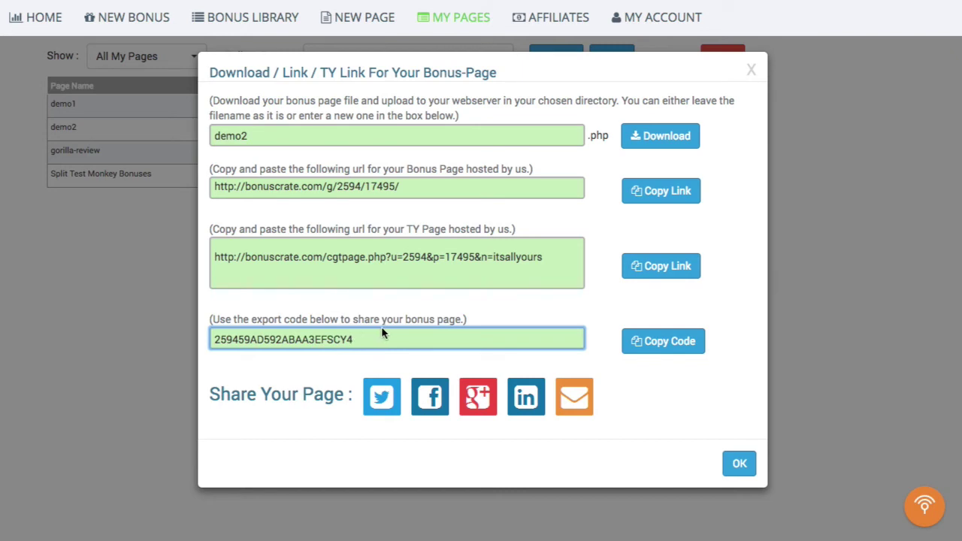
click(740, 465)
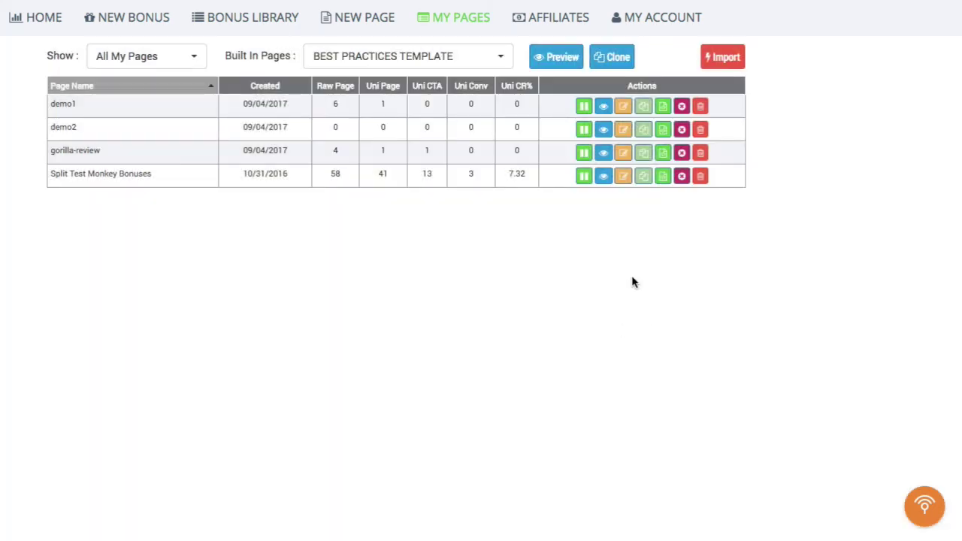
View the published demo1 page, close it, and open the published demo2 page for viewing.
click(604, 108)
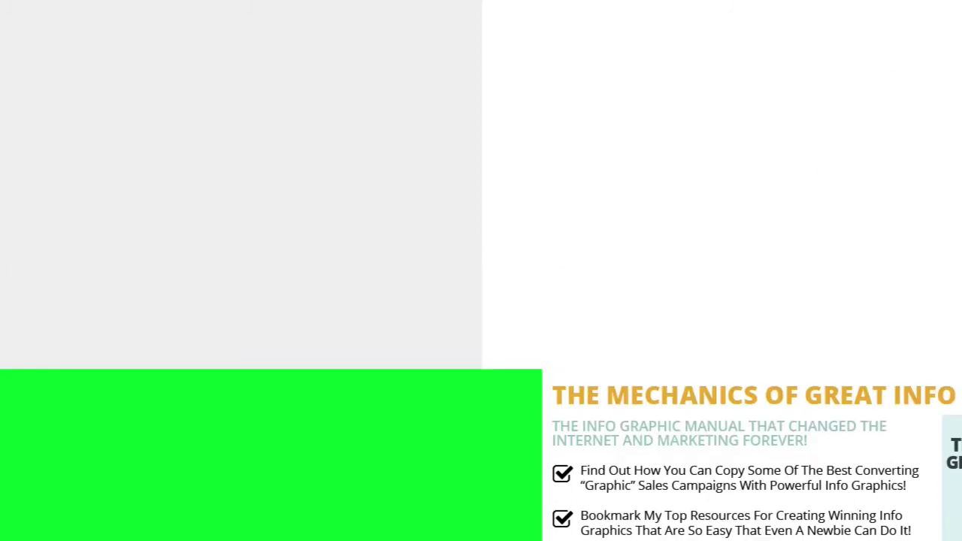
key(ctrl+w)
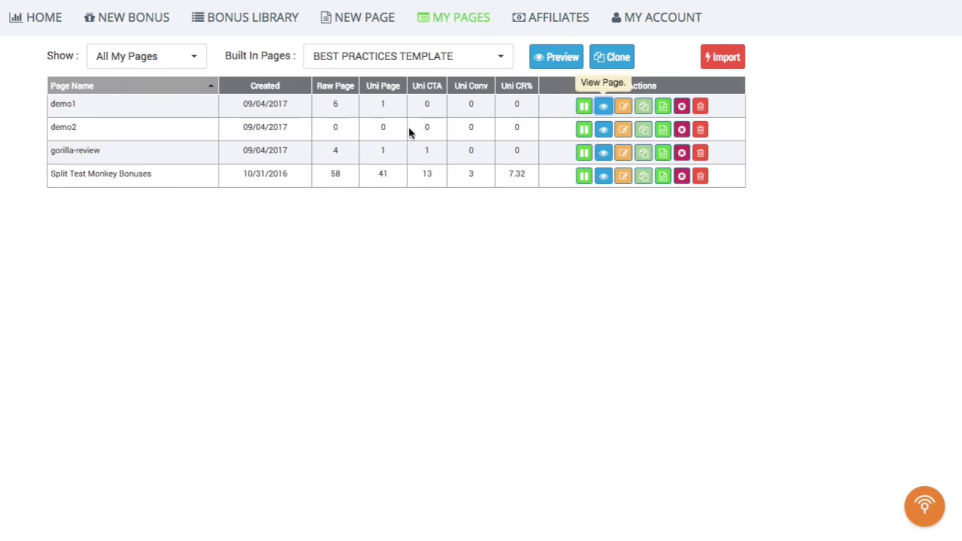
click(603, 131)
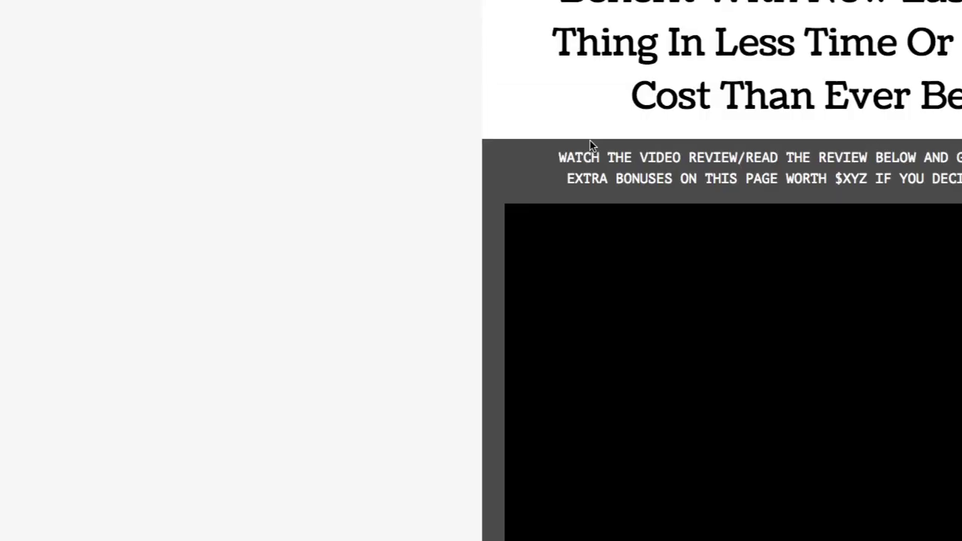
Look over the published demo2 page from its headline and bonus blocks to the social sharing and footer sections.
scroll(292, 184, down, 20)
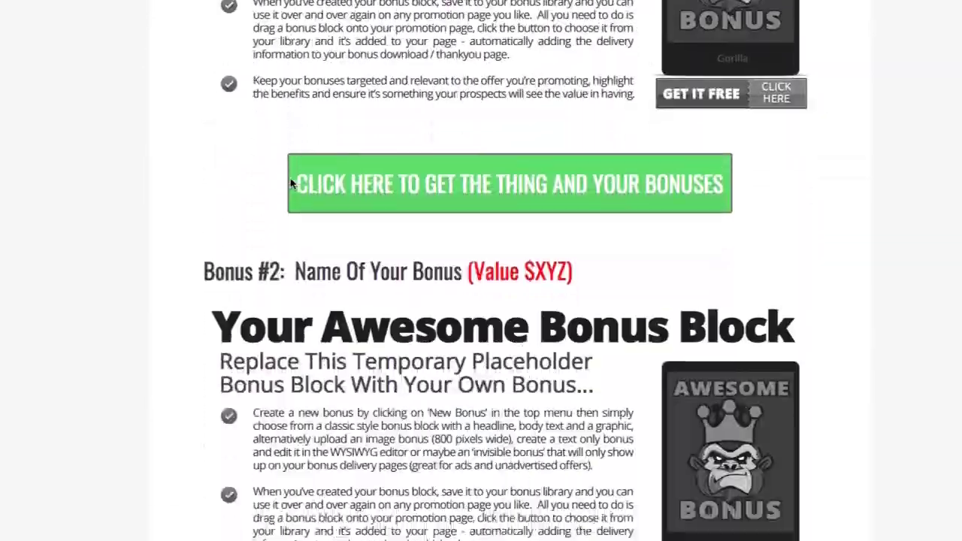
scroll(292, 183, down, 15)
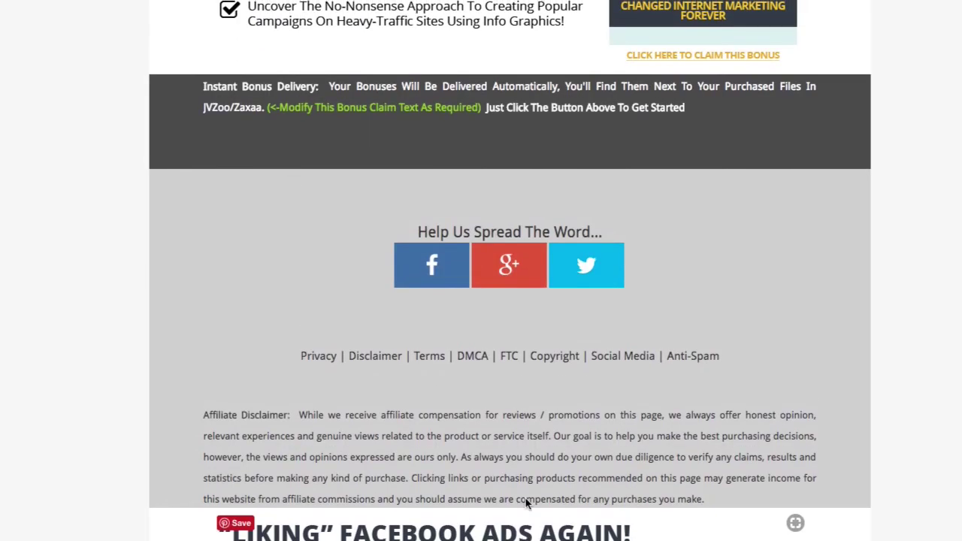
scroll(454, 434, up, 15)
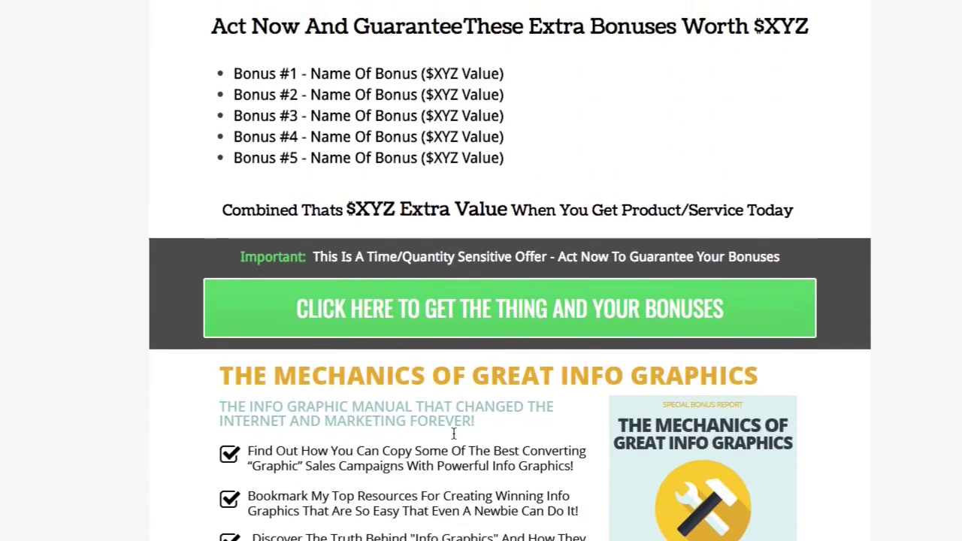
scroll(455, 435, up, 20)
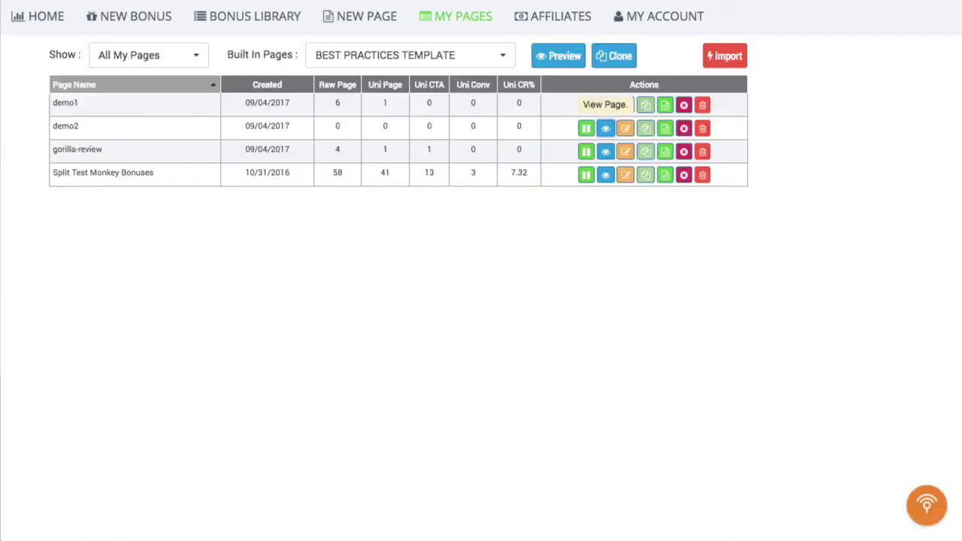
View demo2's download, hosted link and export code details, close them, and view the bonus page import form without importing anything.
click(666, 129)
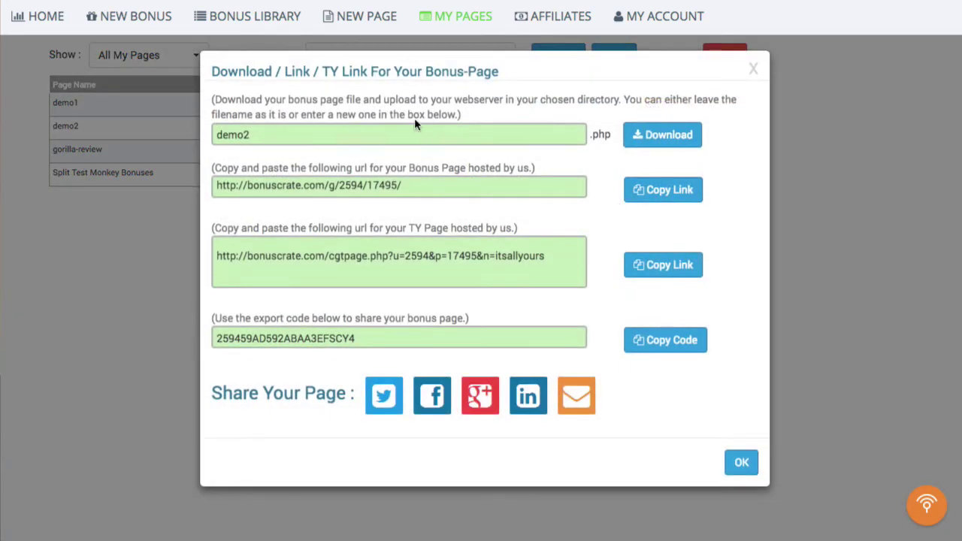
click(753, 72)
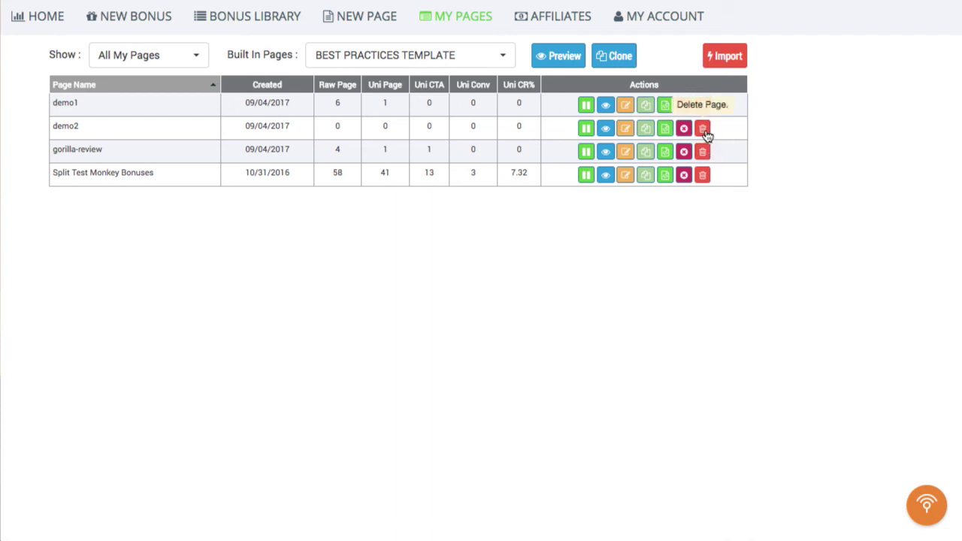
click(727, 60)
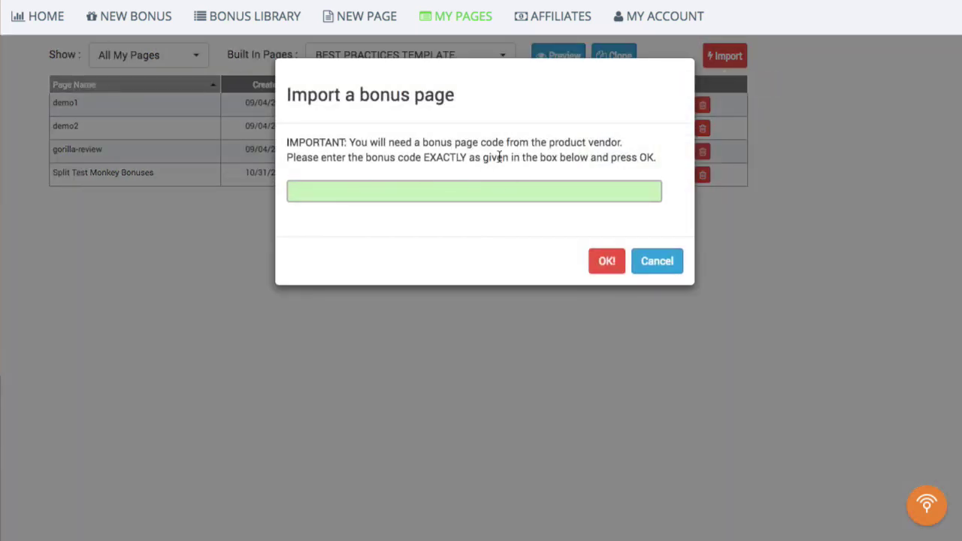
click(658, 262)
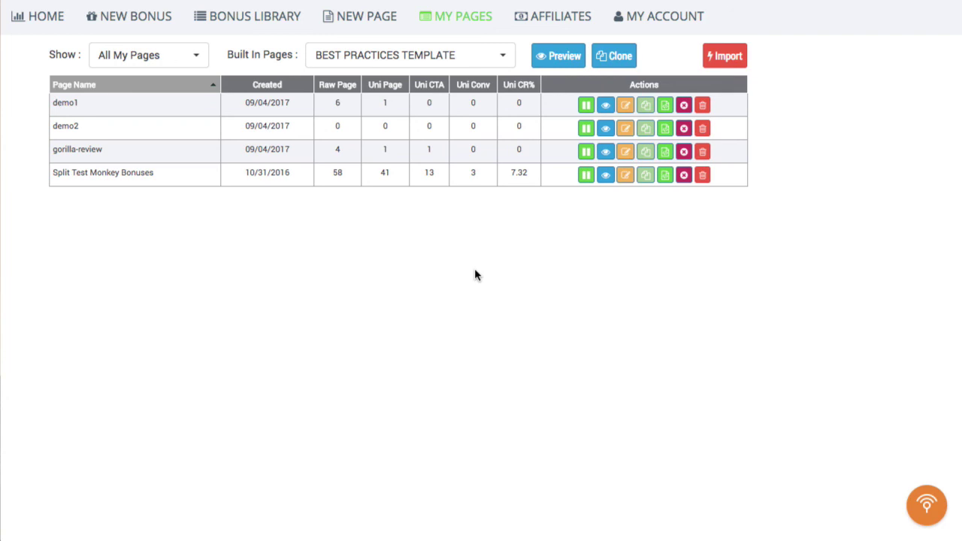
Open the bonus library to view the bonuses in all categories.
click(263, 24)
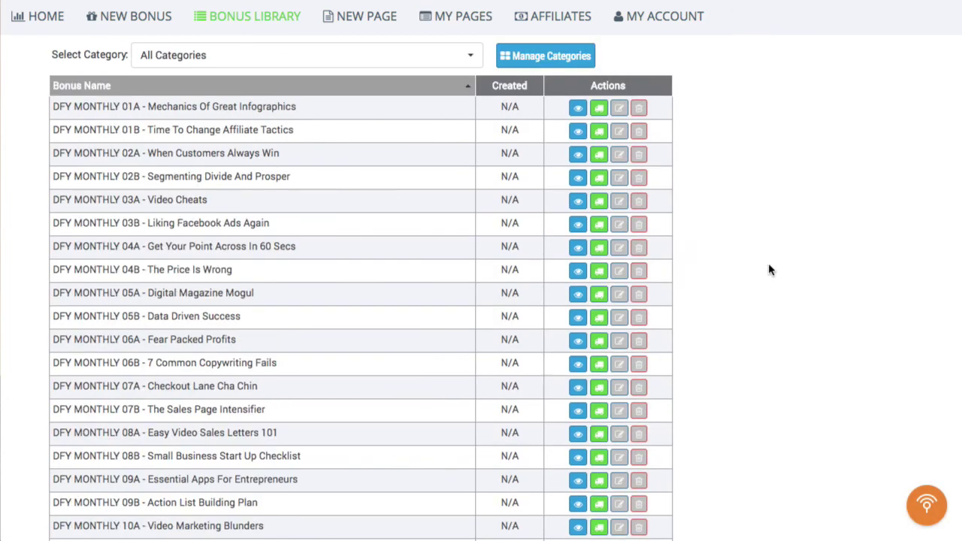